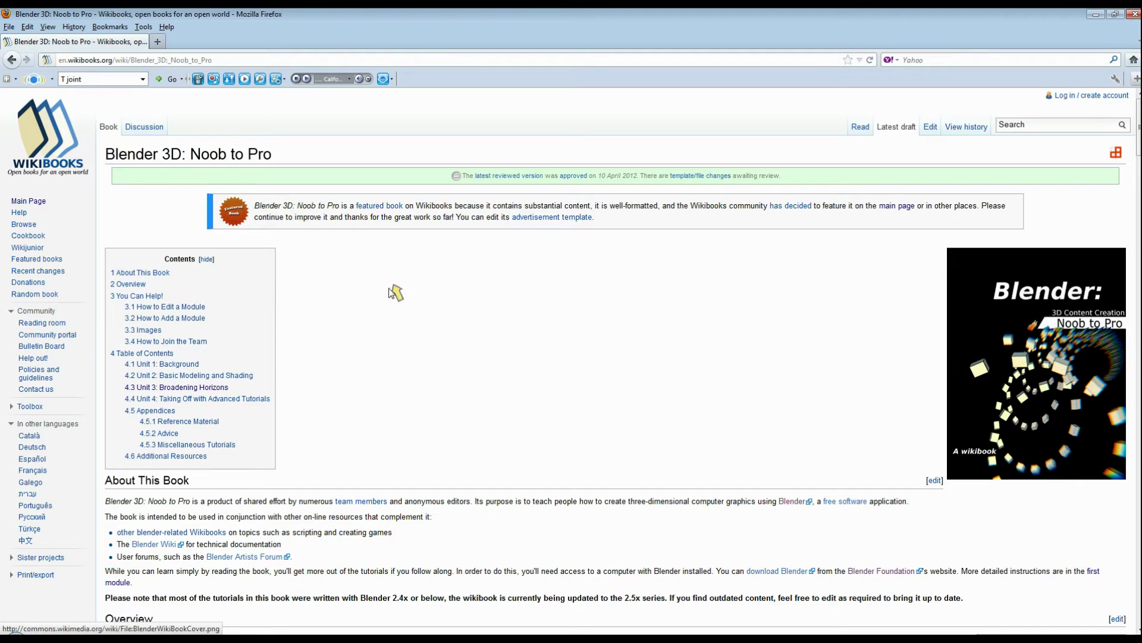
Scroll the Table of Contents down to the Unit 2 Beyond Basics tutorials
left_click_drag(106, 153, 302, 164)
scroll(314, 357, "down", 20)
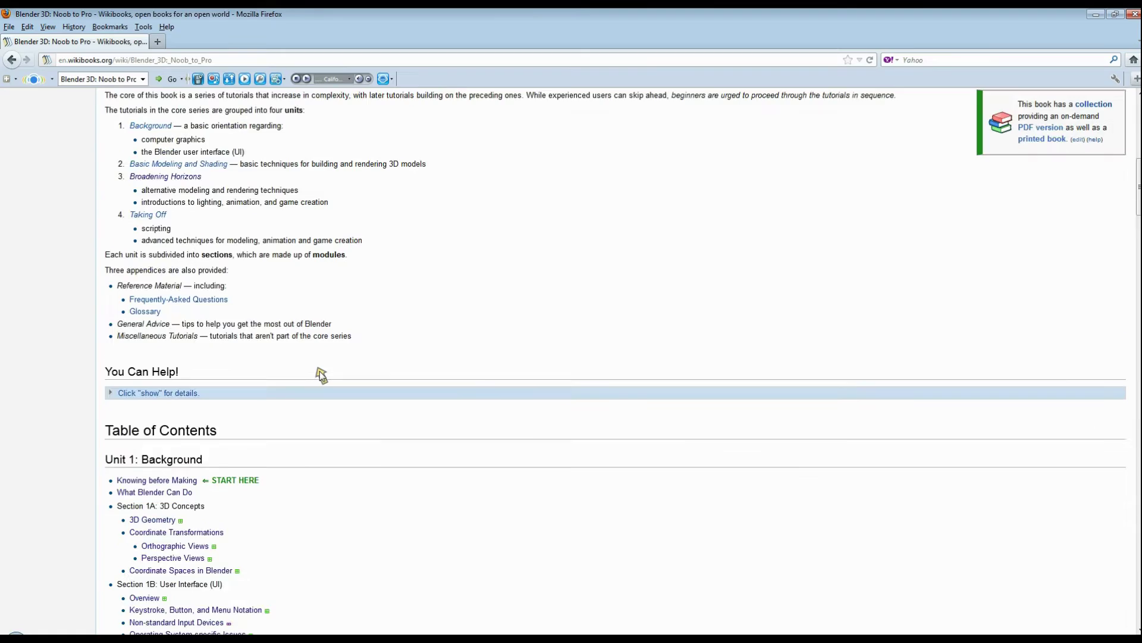
scroll(295, 427, "down", 6)
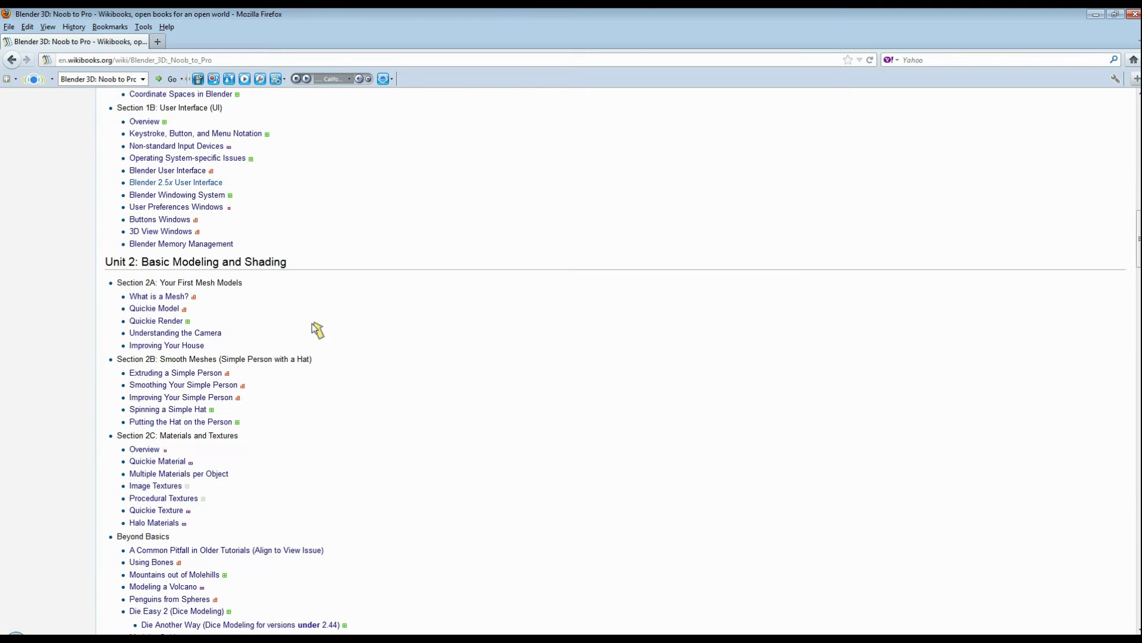
scroll(242, 499, "down", 8)
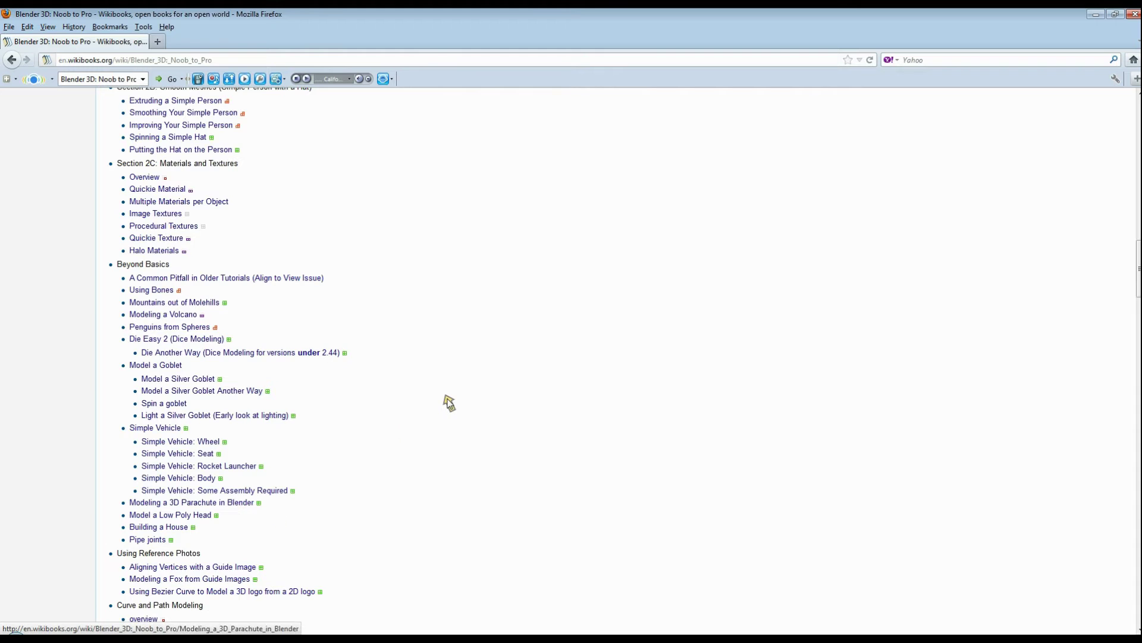
scroll(449, 403, "down", 6)
scroll(363, 347, "down", 8)
scroll(365, 353, "down", 4)
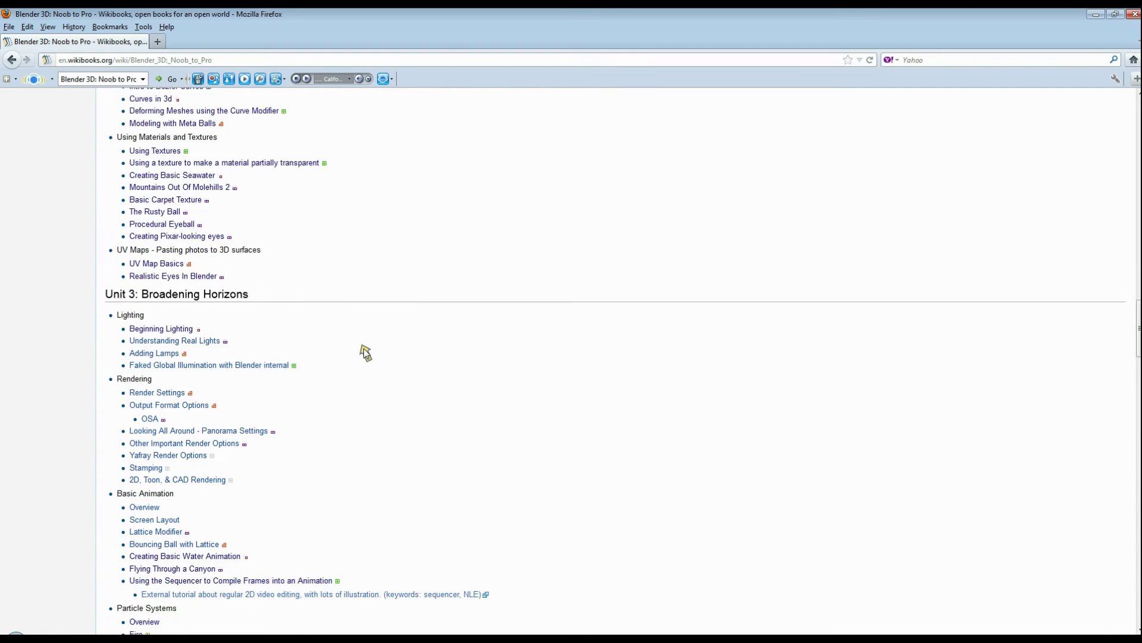
scroll(365, 353, "down", 4)
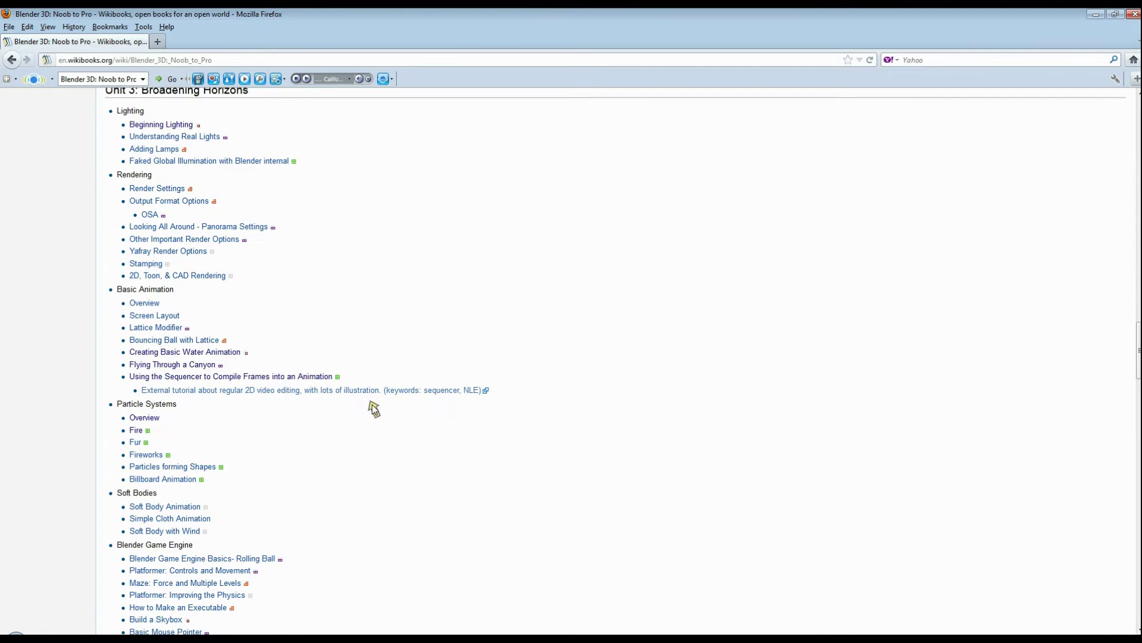
scroll(219, 402, "up", 4)
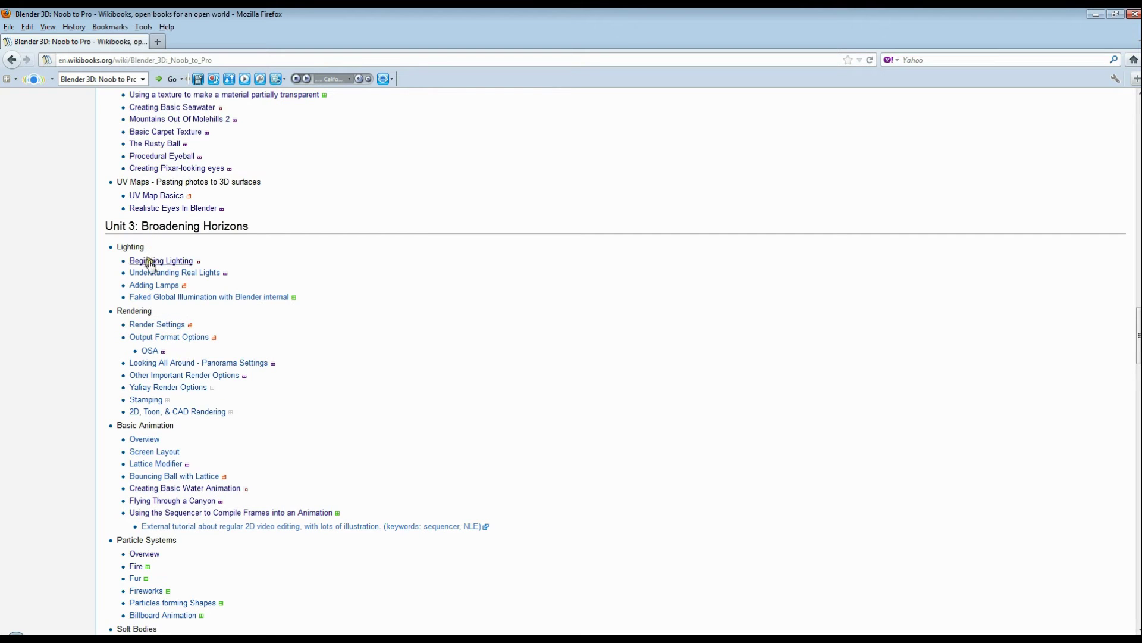
scroll(159, 221, "up", 3)
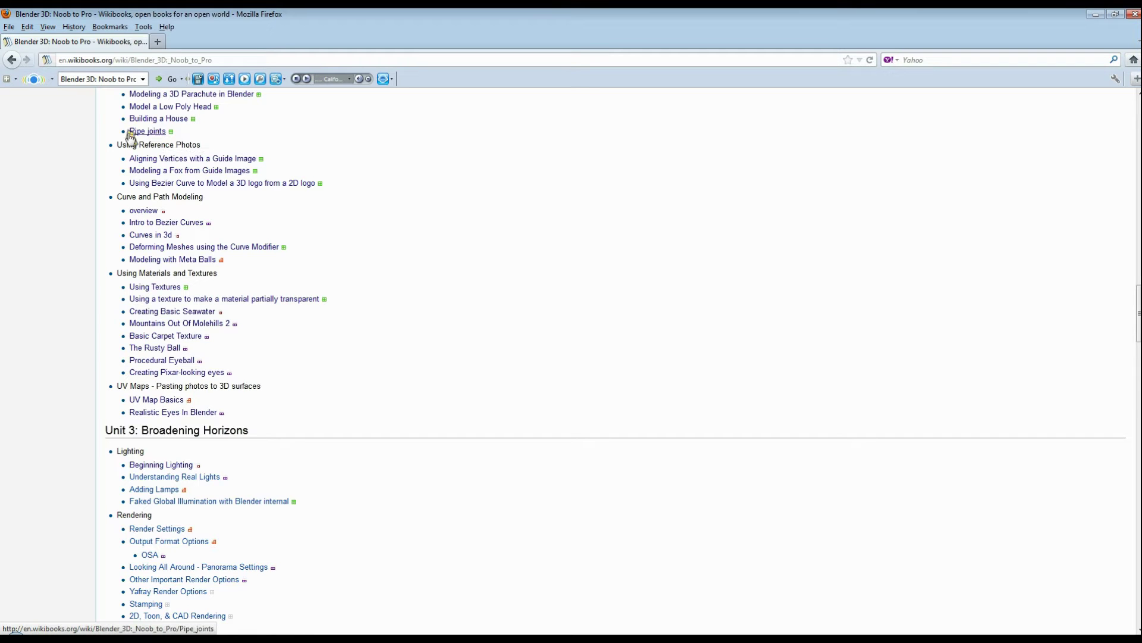
Highlight the 'Pipe joints' entry in the Beyond Basics list
left_click_drag(125, 133, 191, 137)
scroll(226, 196, "up", 5)
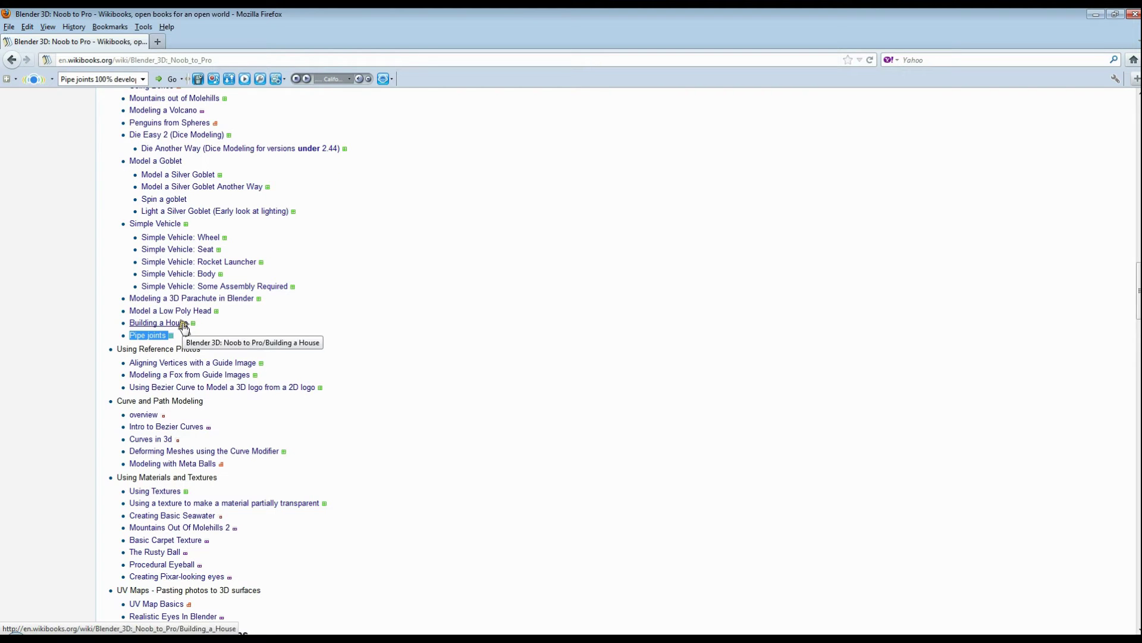
scroll(245, 314, "up", 5)
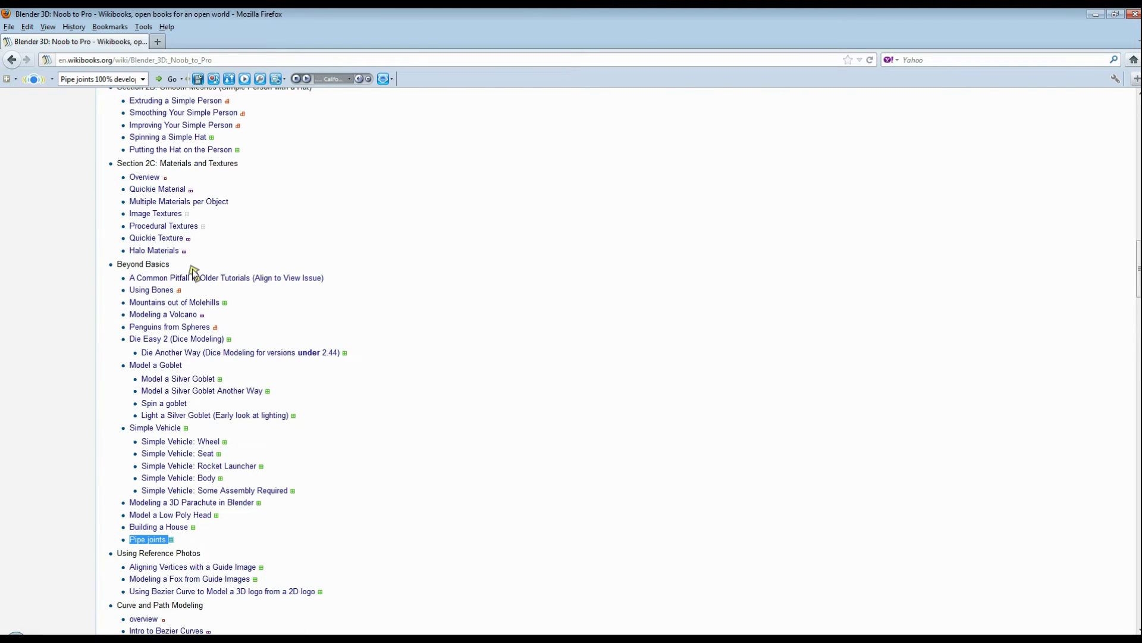
scroll(280, 391, "down", 3)
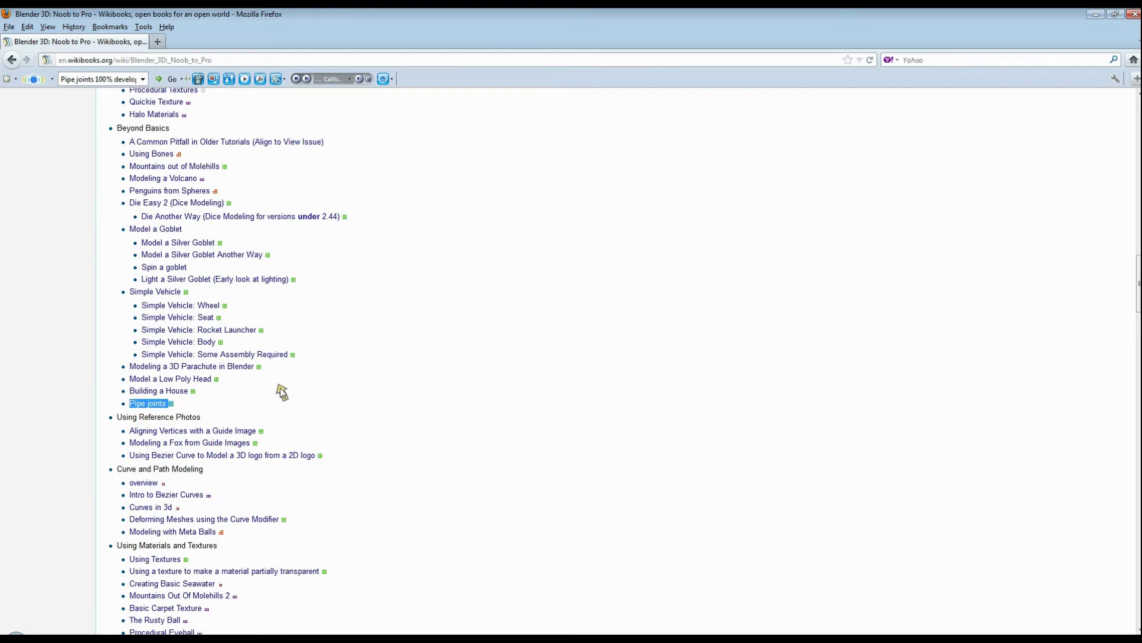
Open the Pipe joints tutorial and read its T joint section
left_click(148, 404)
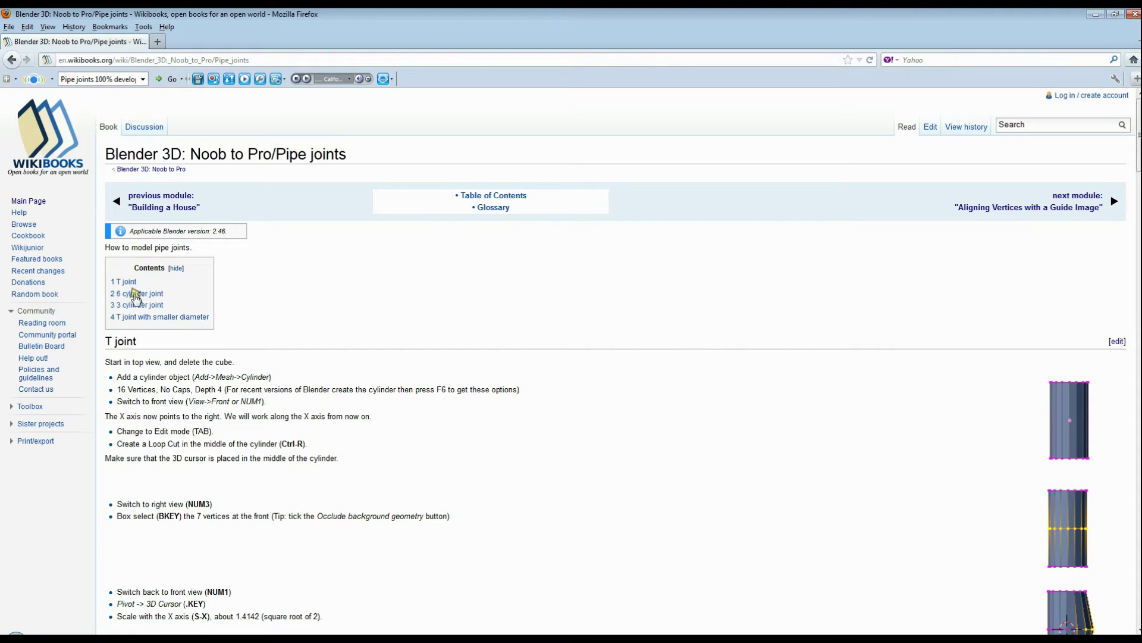
left_click_drag(105, 341, 145, 344)
scroll(610, 354, "down", 4)
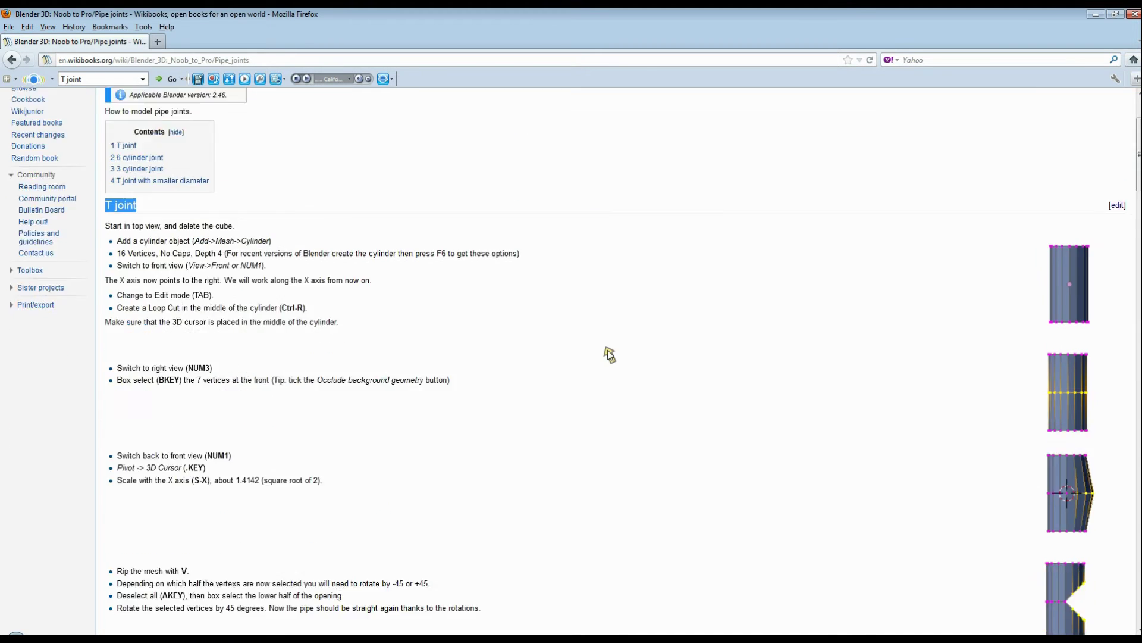
scroll(610, 354, "down", 10)
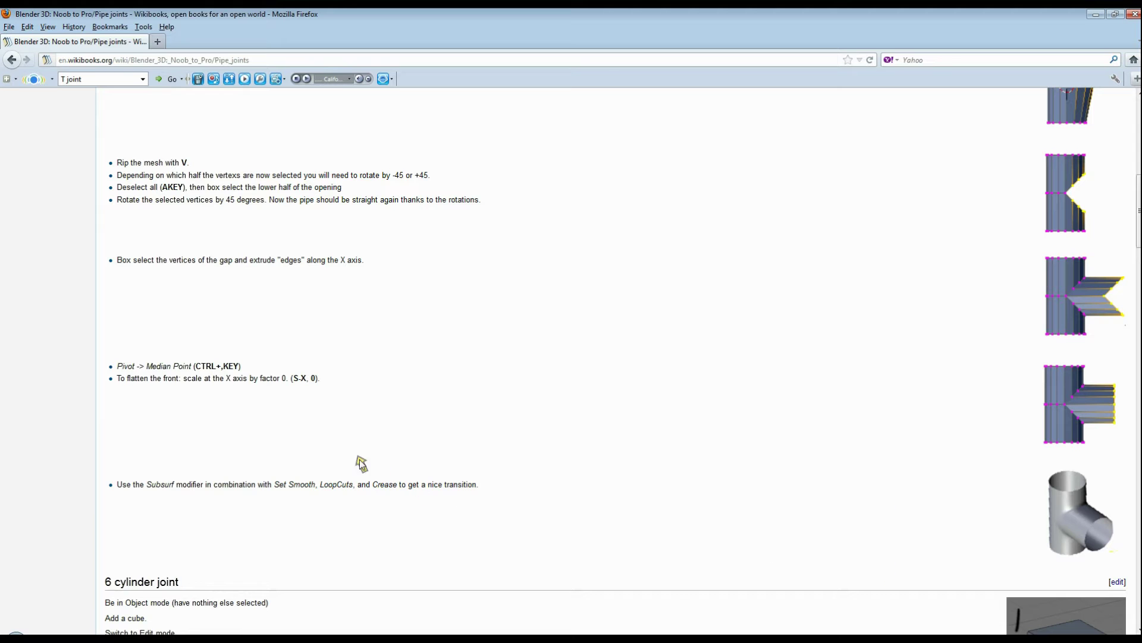
Review the 6 cylinder, 3 cylinder and smaller-diameter T joint sections
left_click_drag(105, 581, 198, 595)
scroll(573, 475, "down", 15)
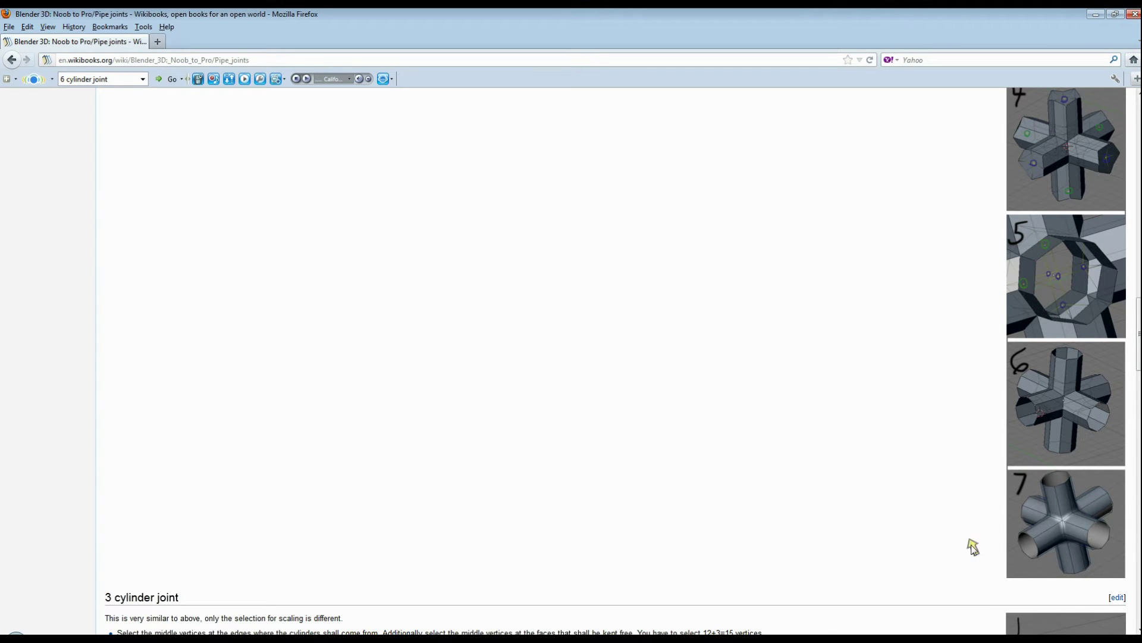
left_click_drag(104, 596, 181, 600)
scroll(851, 441, "down", 10)
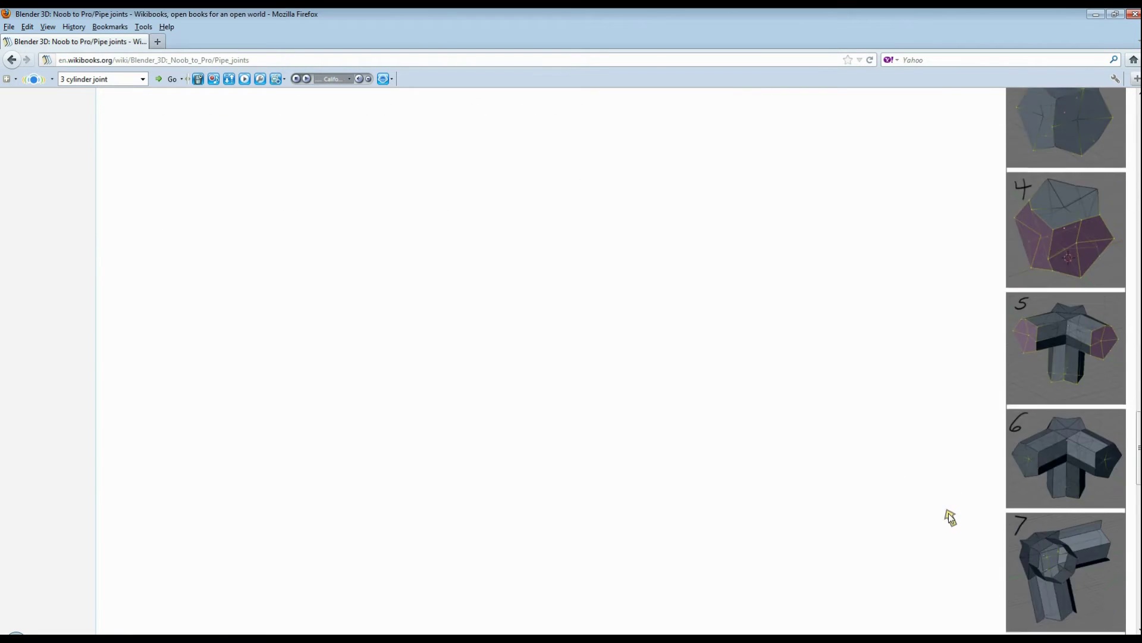
scroll(949, 514, "down", 5)
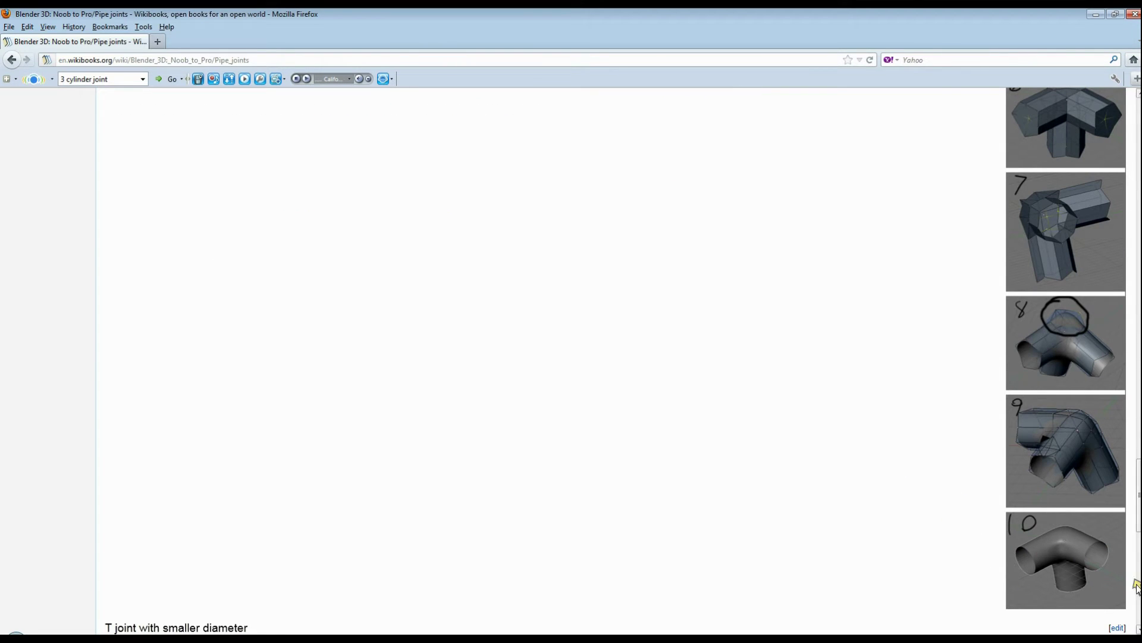
scroll(145, 477, "down", 4)
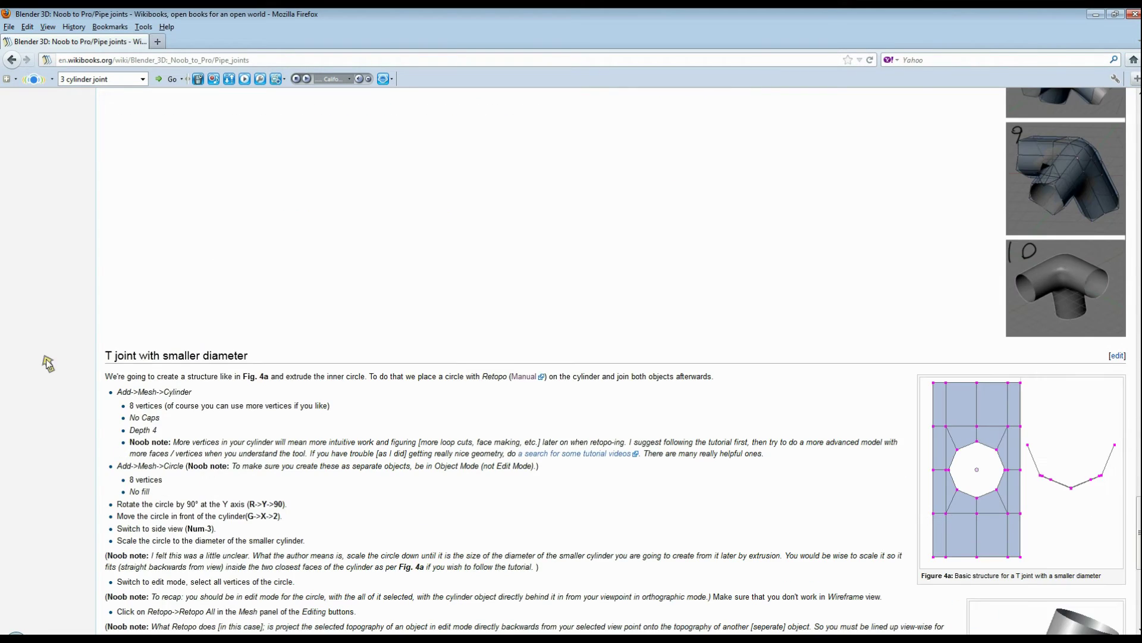
left_click_drag(106, 356, 256, 363)
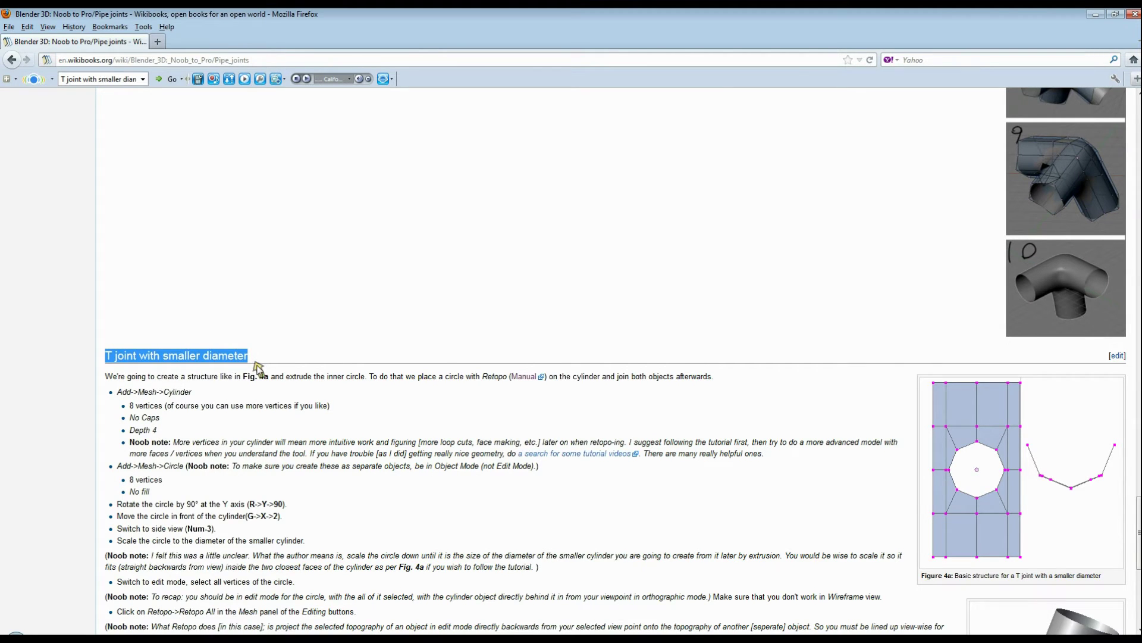
scroll(747, 355, "down", 5)
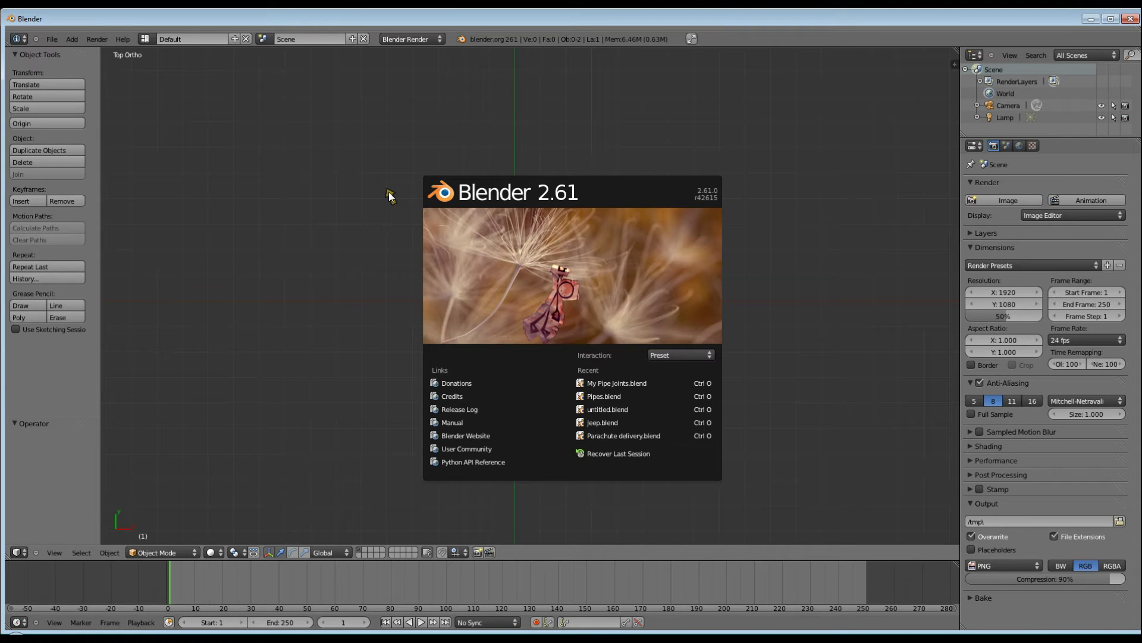
Close the splash screen and add a mesh cylinder with Shift+A
left_click(390, 196)
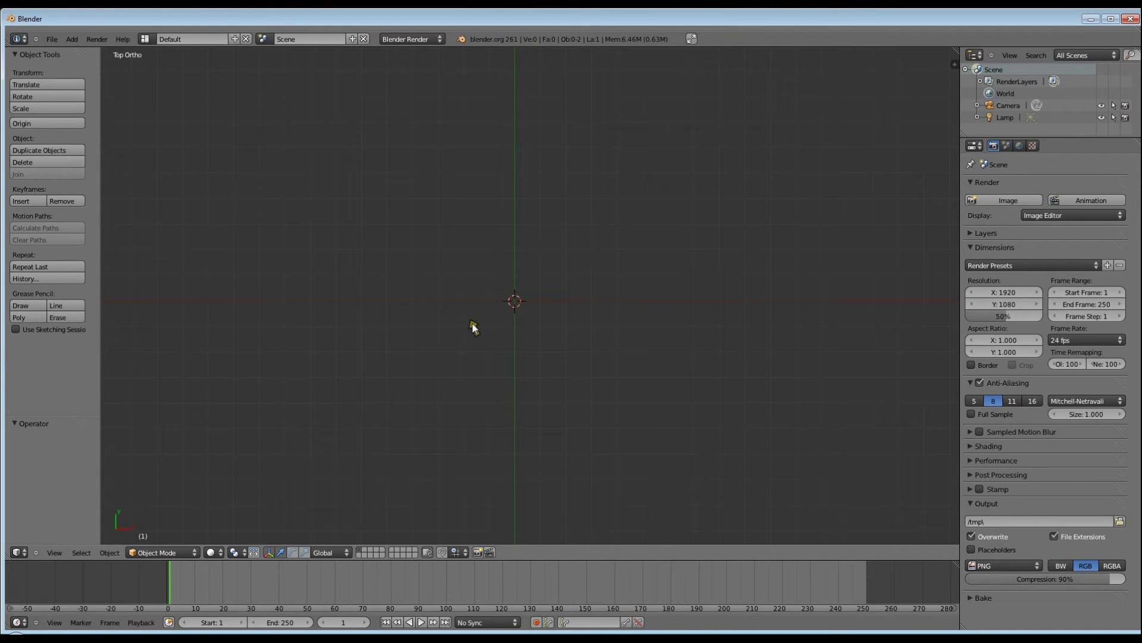
key("shift+a")
mouse_move(472, 324)
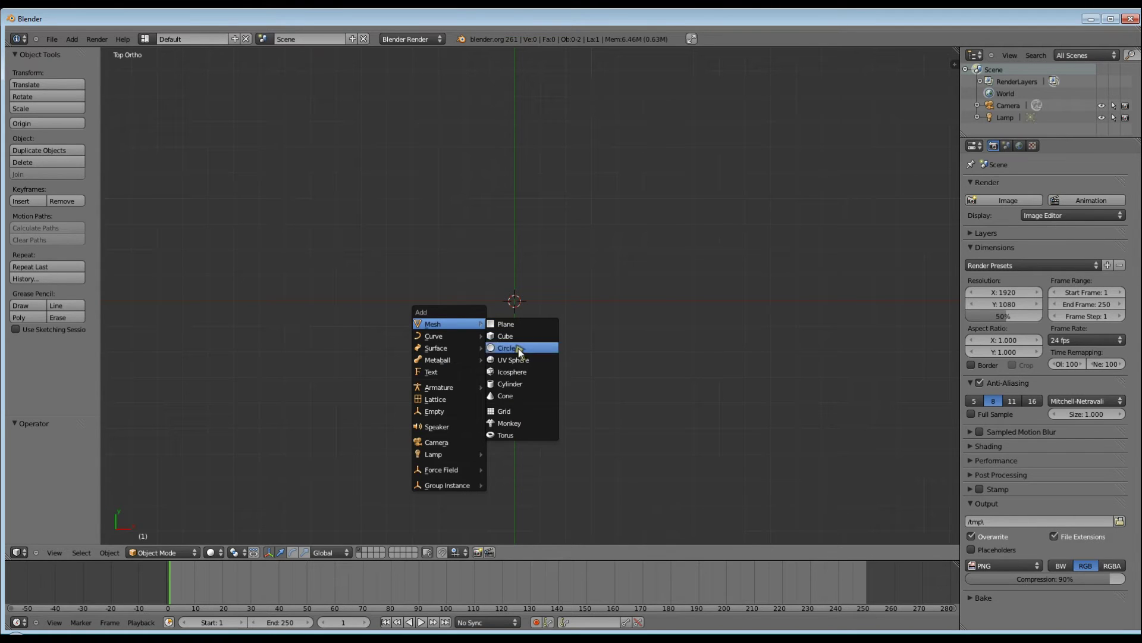
left_click(519, 386)
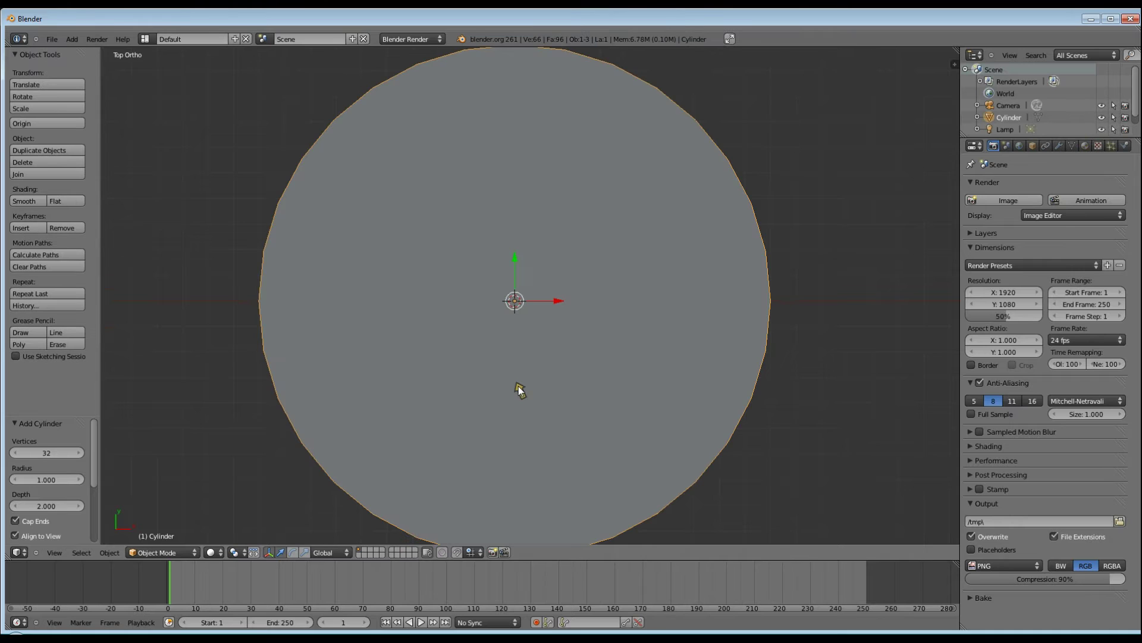
Set the cylinder to 16 vertices and depth 4, with Cap Ends turned off
scroll(519, 386, "down", 3)
left_click(77, 452)
type("16")
key("Return")
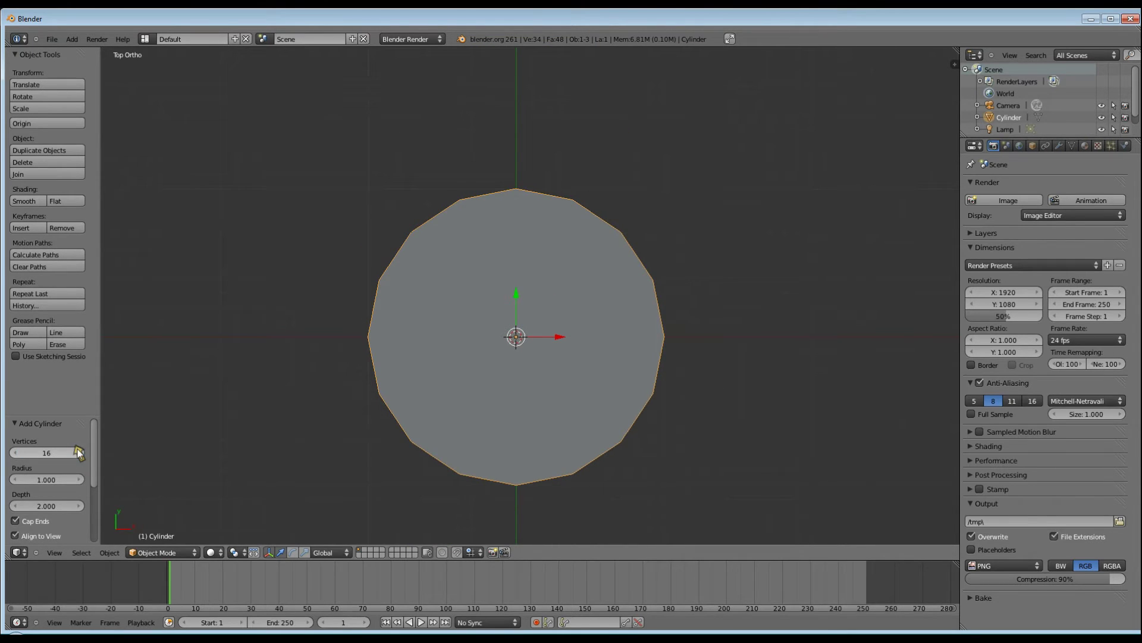
left_click(46, 506)
type("4")
key("Return")
left_click(15, 520)
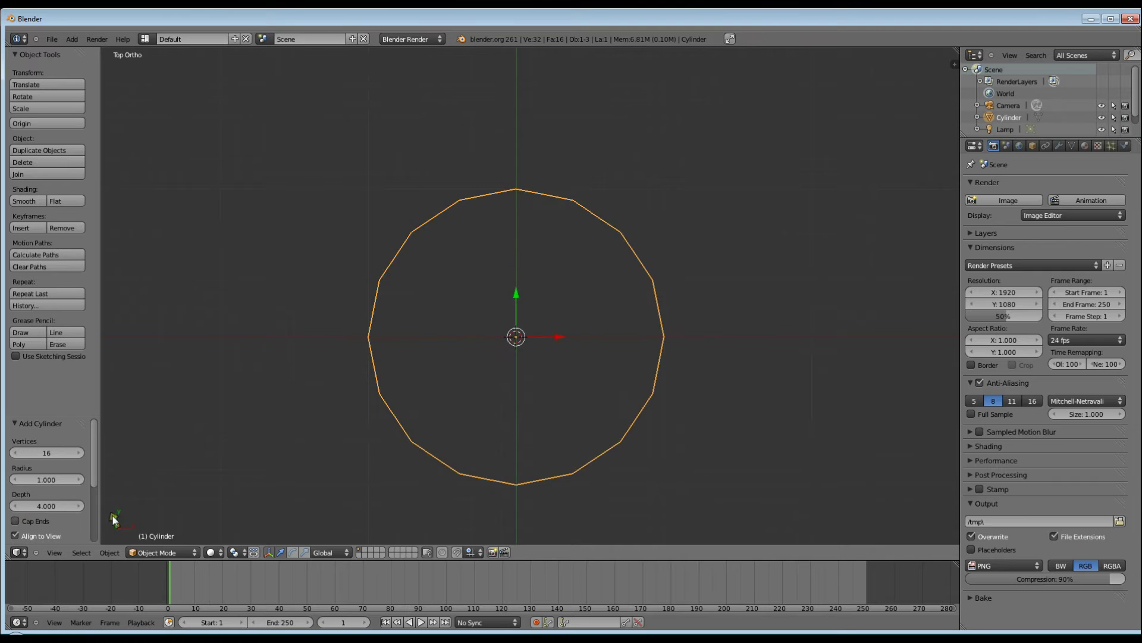
Orbit around the cylinder, then switch to Front Ortho view
middle_click_drag(488, 439, 696, 314)
scroll(497, 423, "down", 3)
middle_click_drag(670, 384, 561, 403)
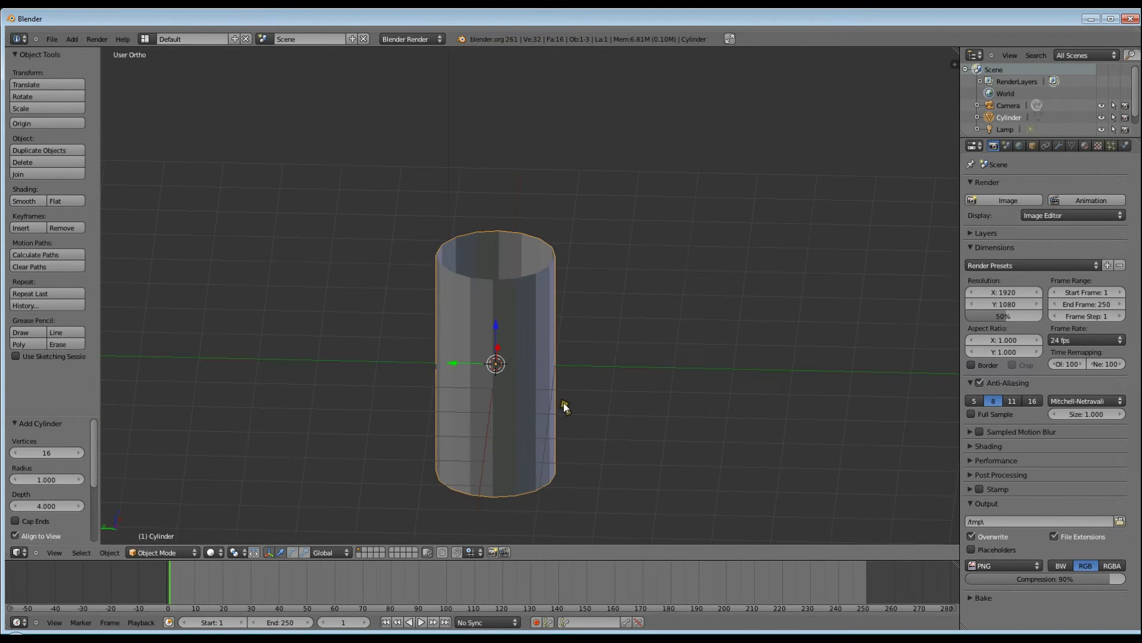
key("KP_1")
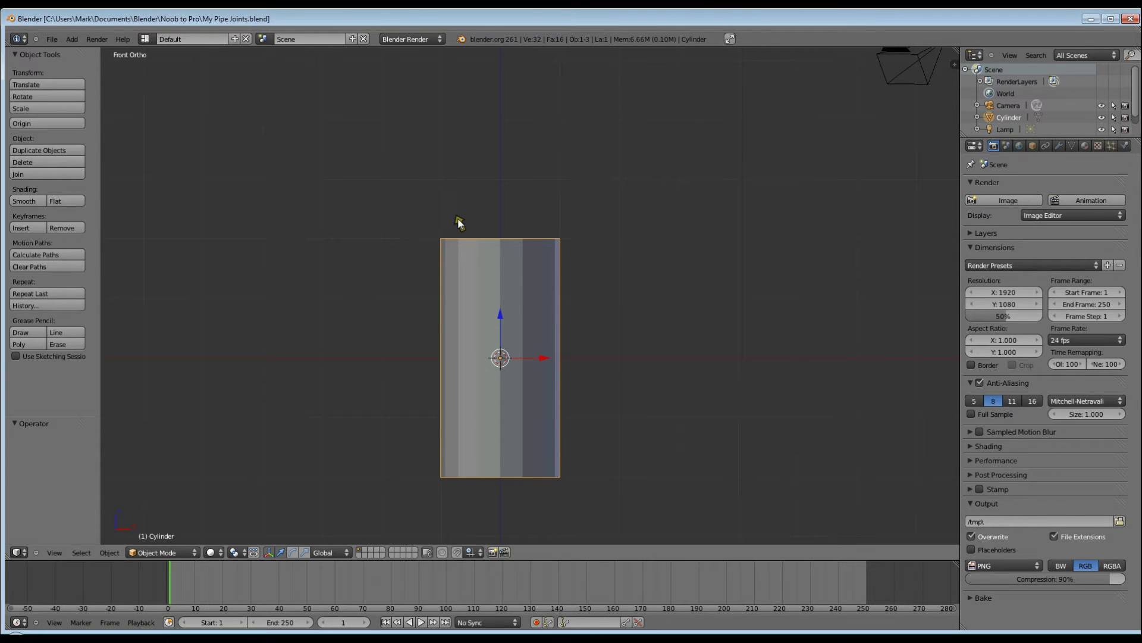
Enter Edit Mode and add a Loop Cut and Slide edge loop around the cylinder's middle
key("Tab")
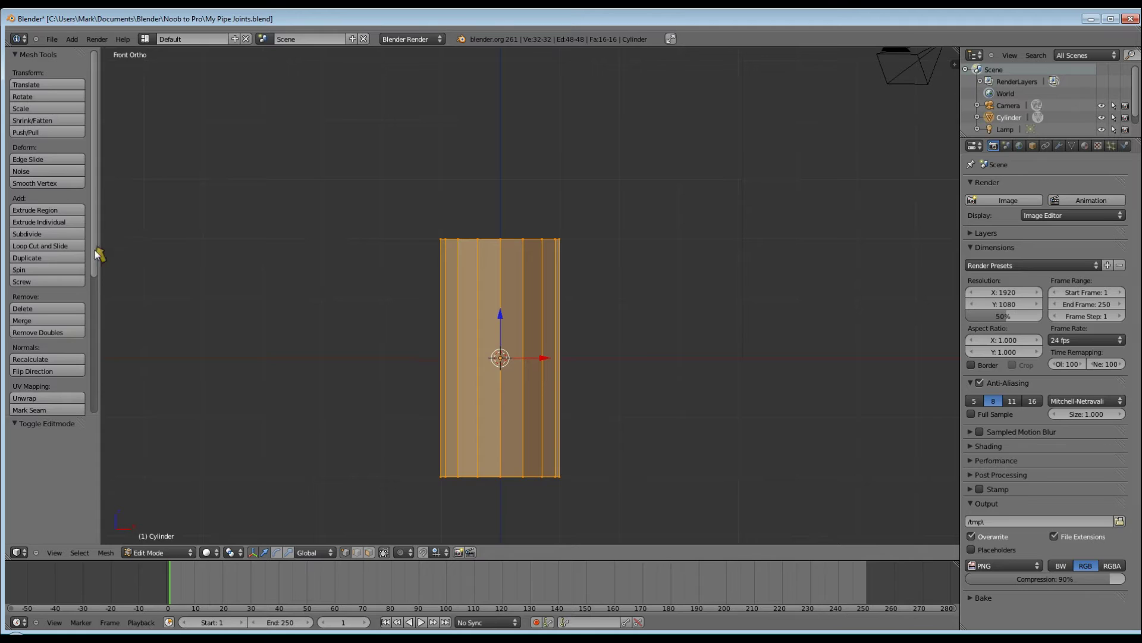
left_click(38, 244)
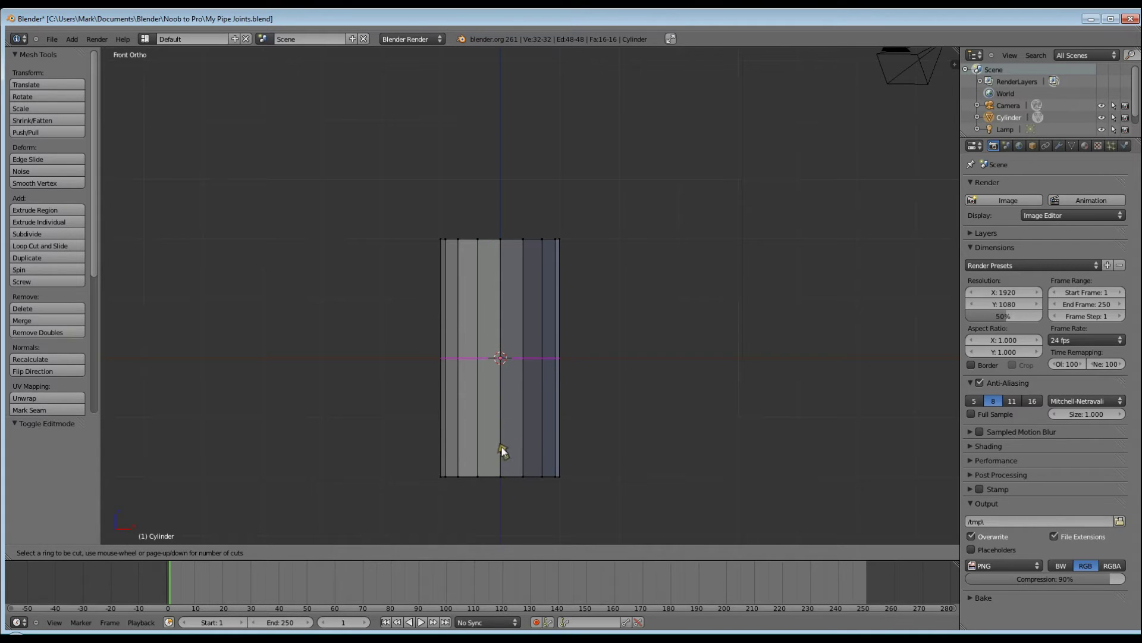
left_click(499, 371)
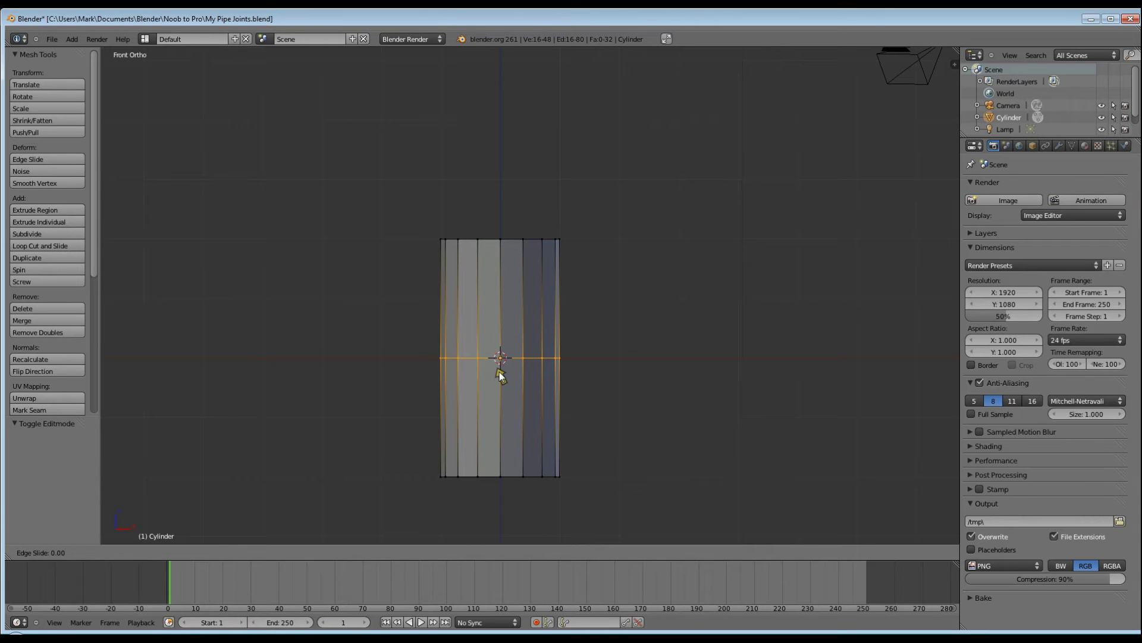
Cancel the edge slide so the loop stays centred, deselect all, and switch to Right Ortho view
right_click(509, 430)
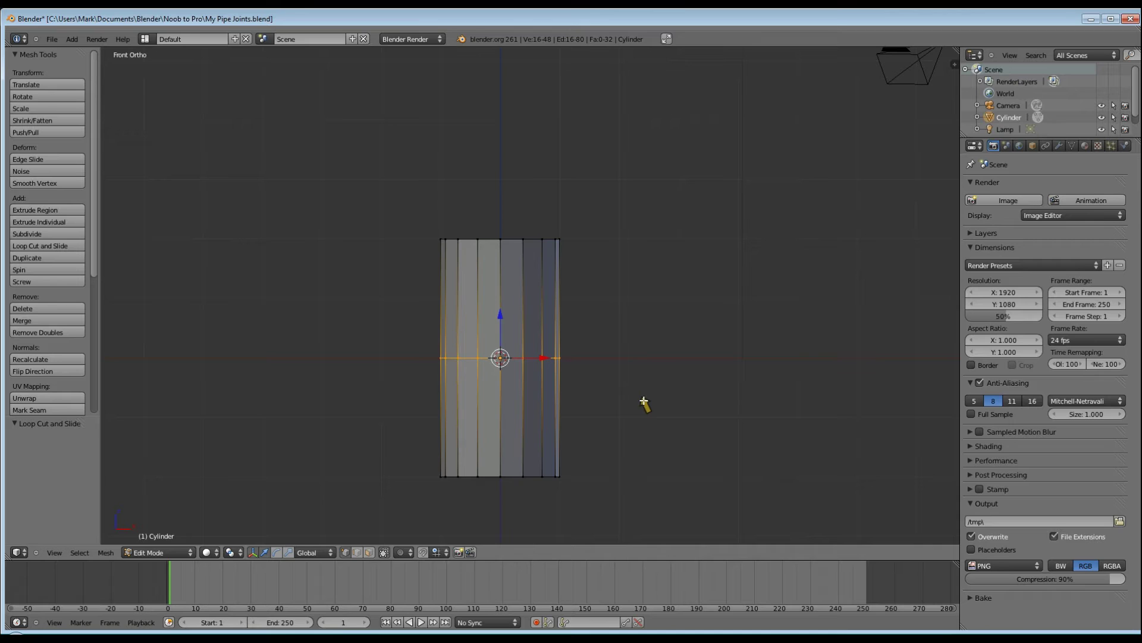
key("a")
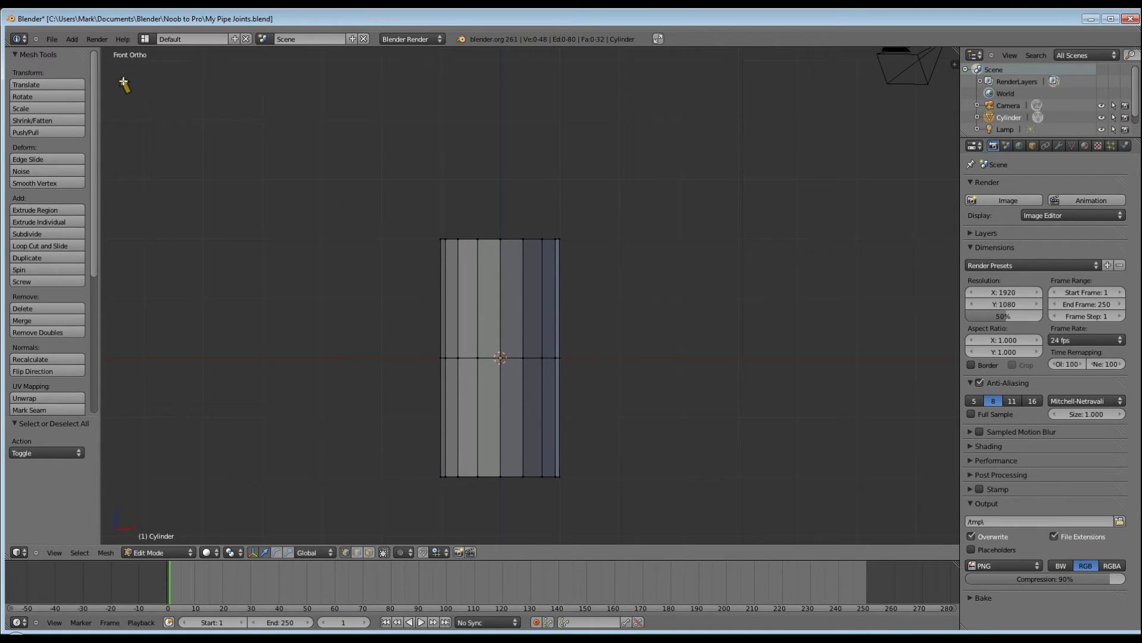
key("KP_3")
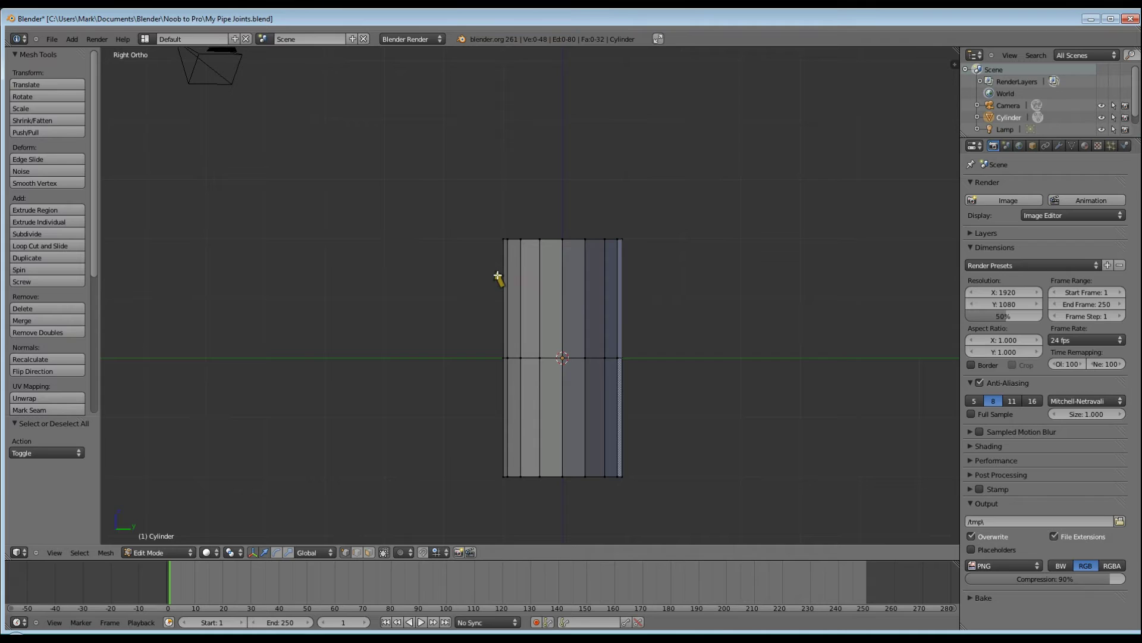
Box-select the middle-loop vertices on one half, check them by orbiting, and return to Front Ortho
key("b")
left_click_drag(504, 275, 620, 385)
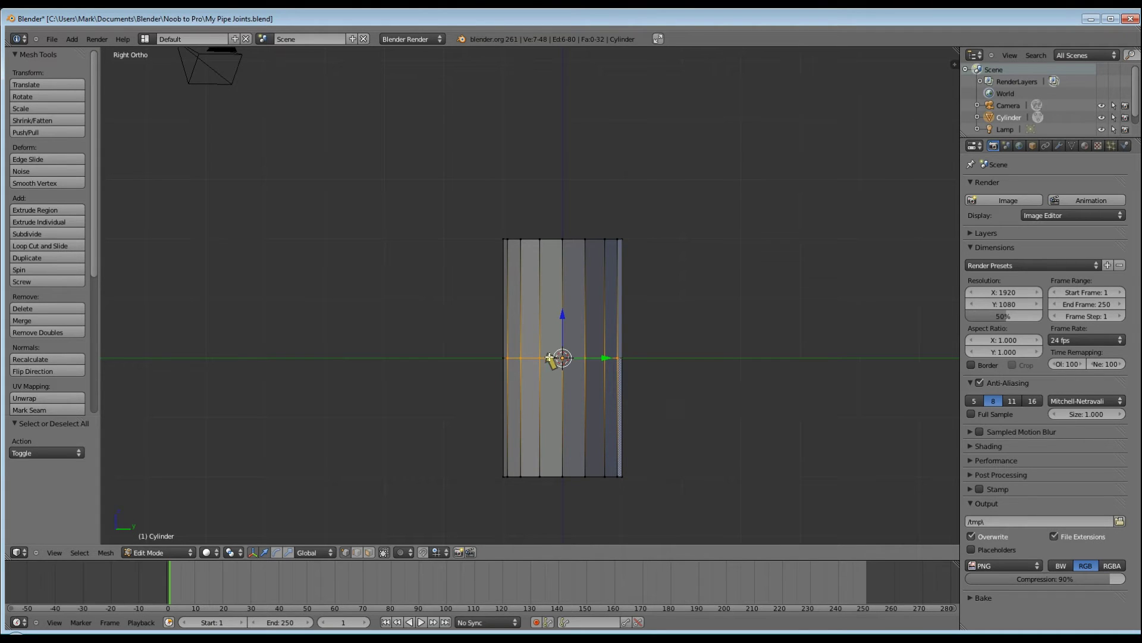
middle_click_drag(689, 387, 558, 441)
key("KP_1")
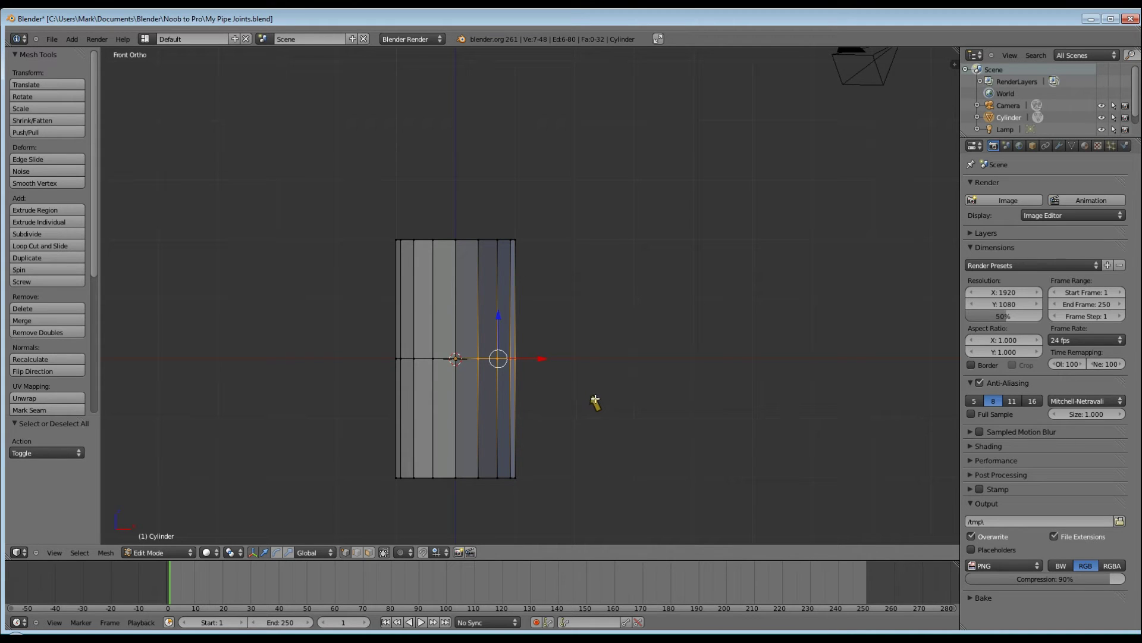
key("s")
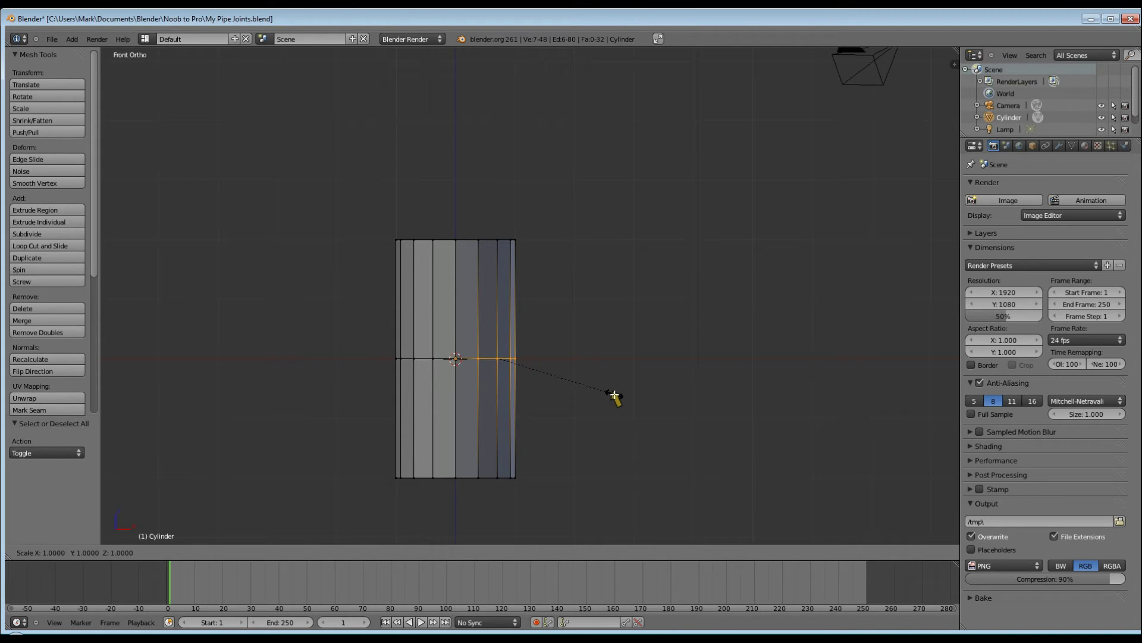
key("x")
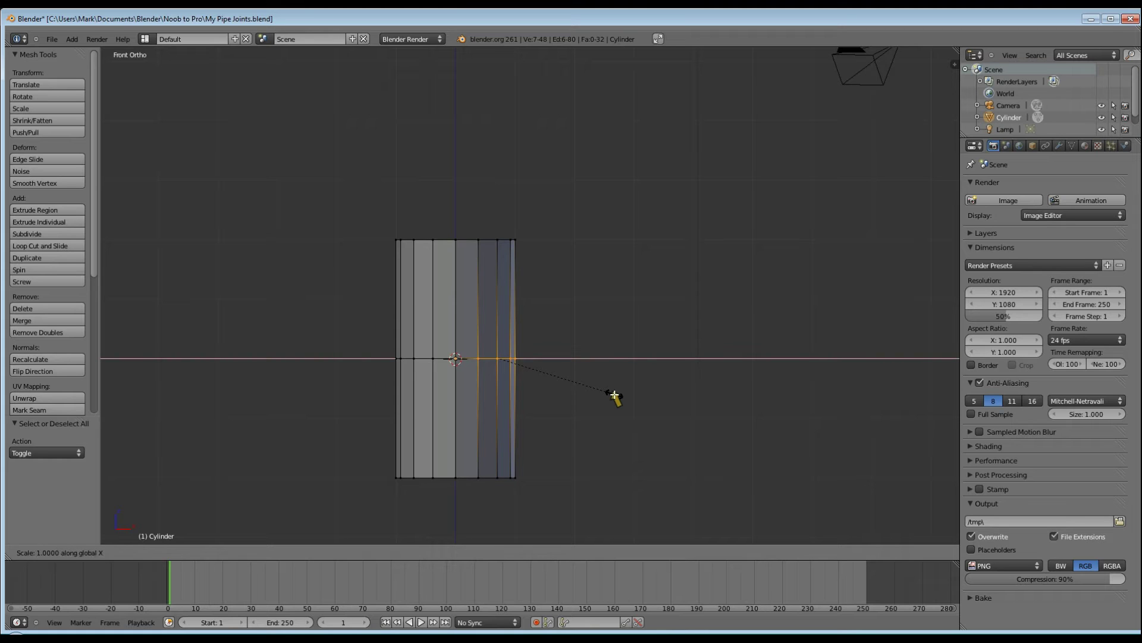
type("1.4142e+")
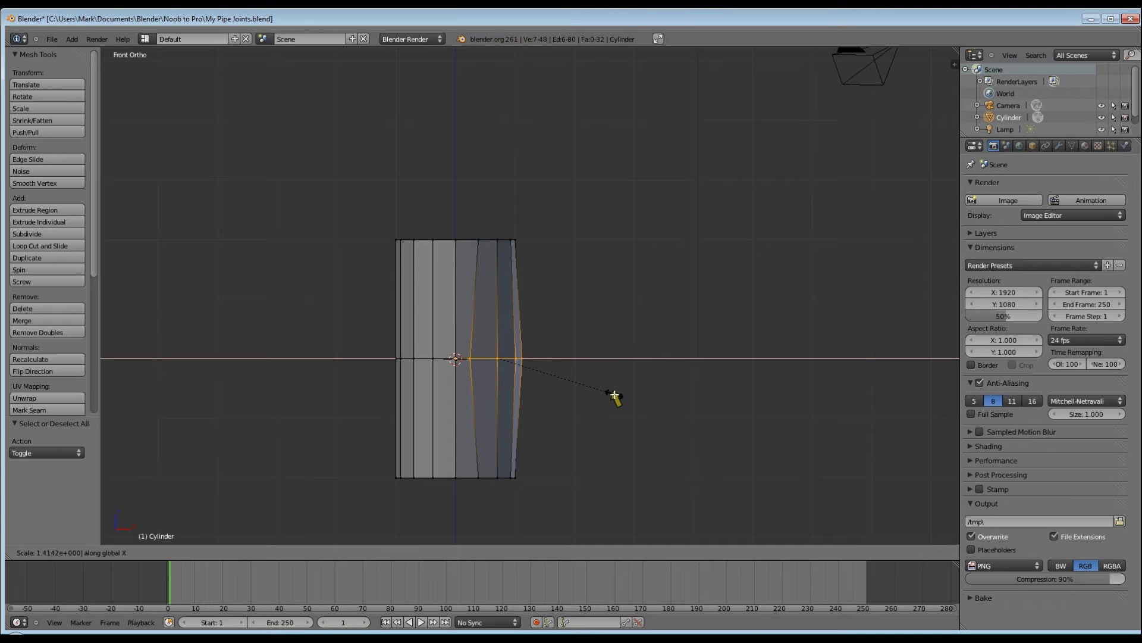
key("Escape")
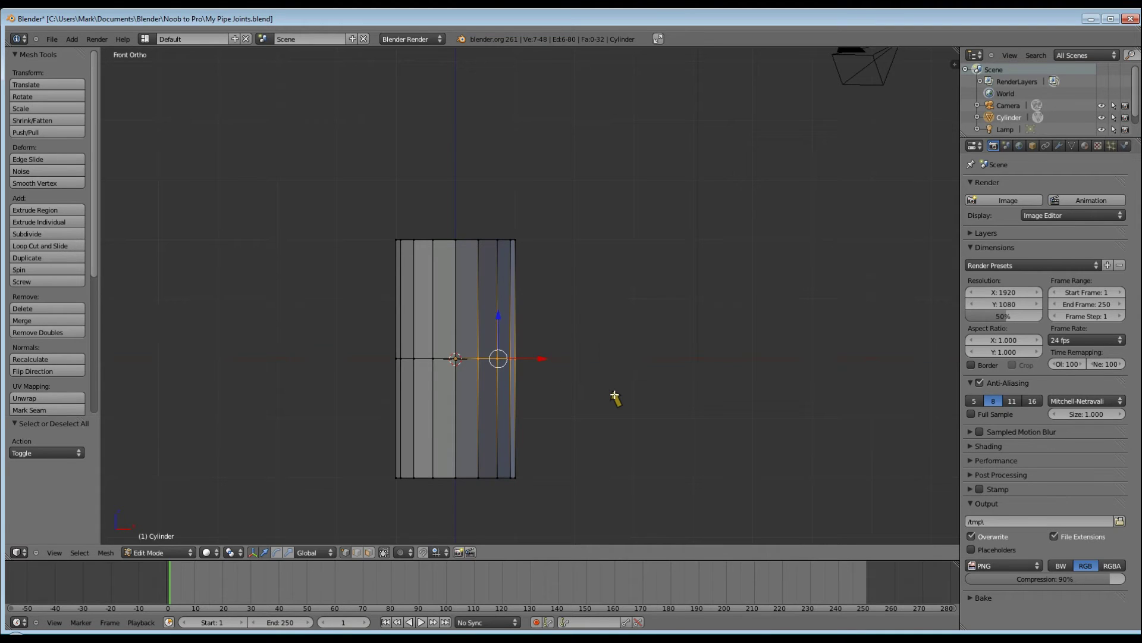
middle_click_drag(668, 357, 616, 405)
key("g")
key("x")
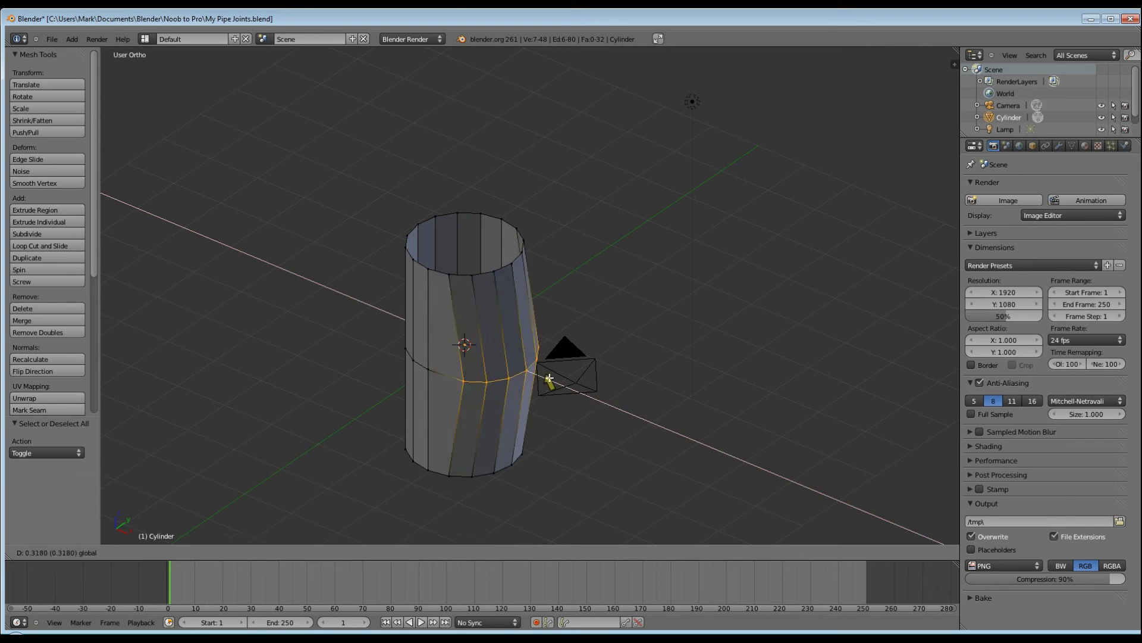
left_click(640, 418)
middle_click_drag(685, 355, 719, 356)
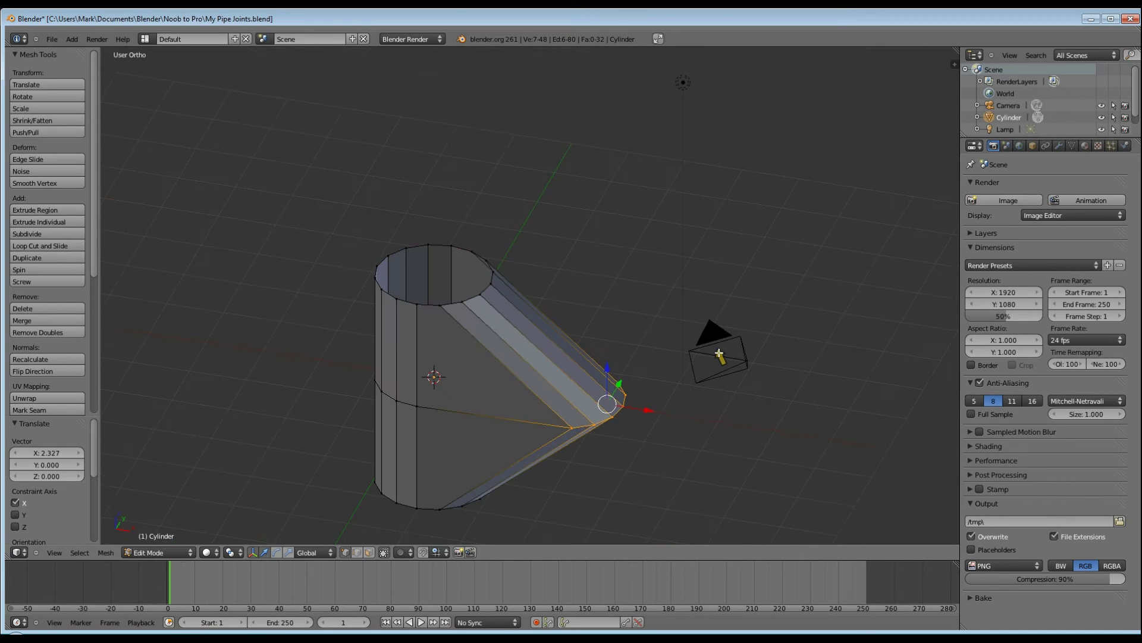
key("ctrl+z")
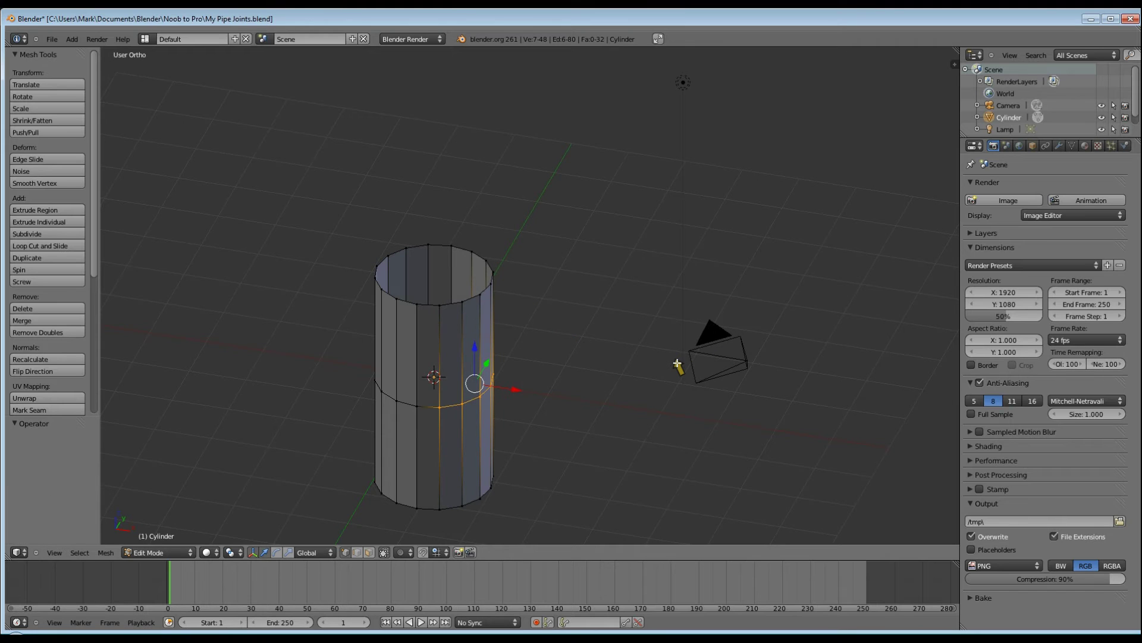
key("KP_1")
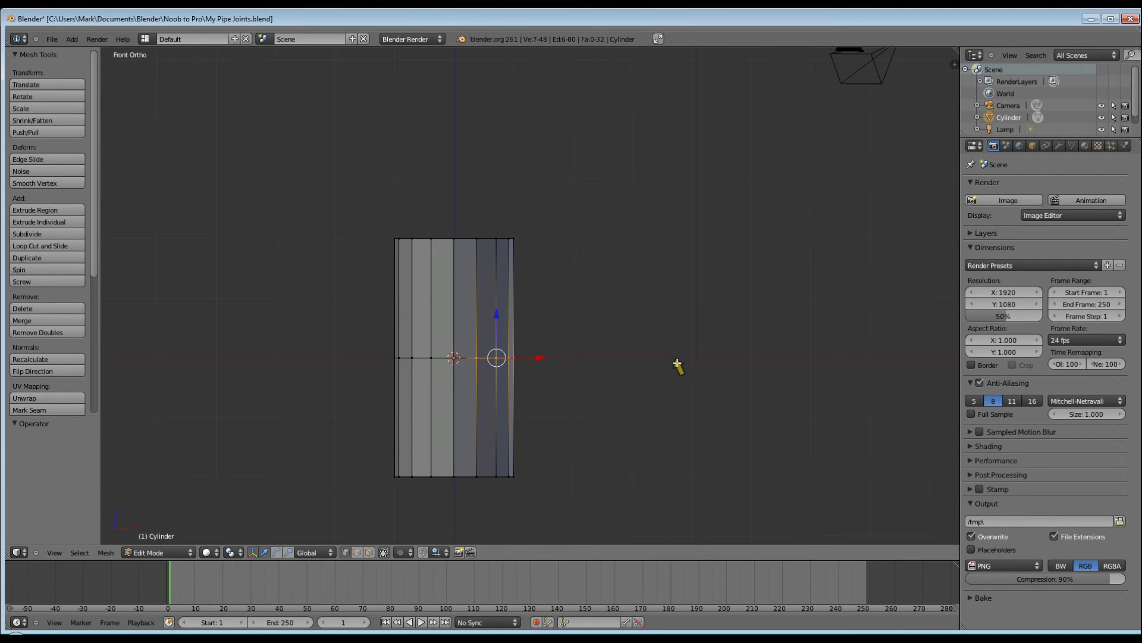
key("s")
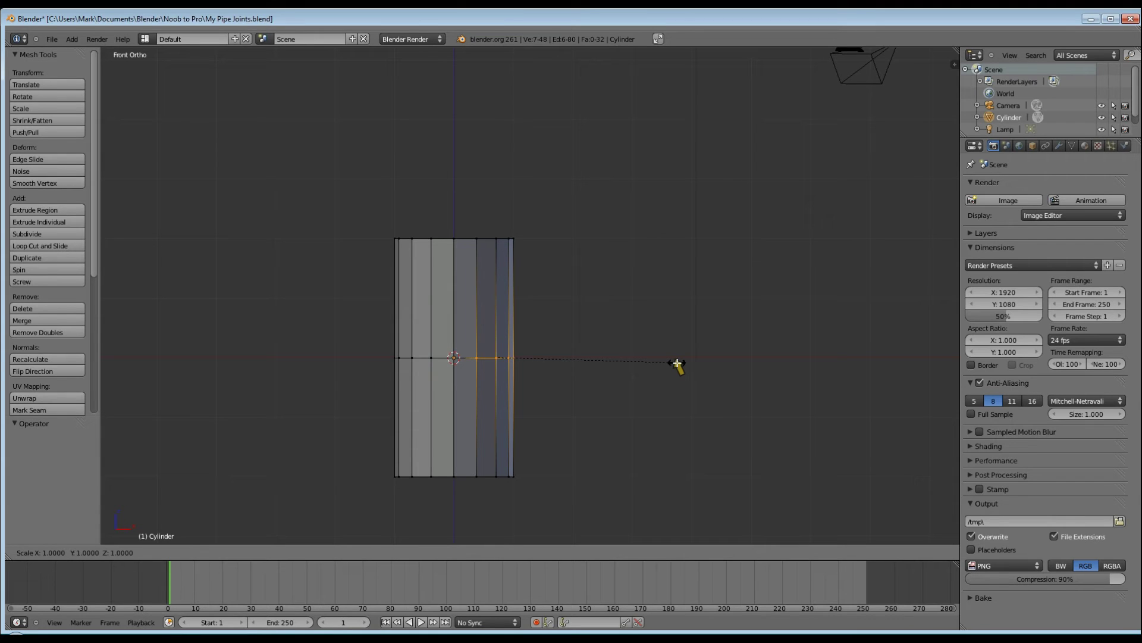
type("1.4142e+")
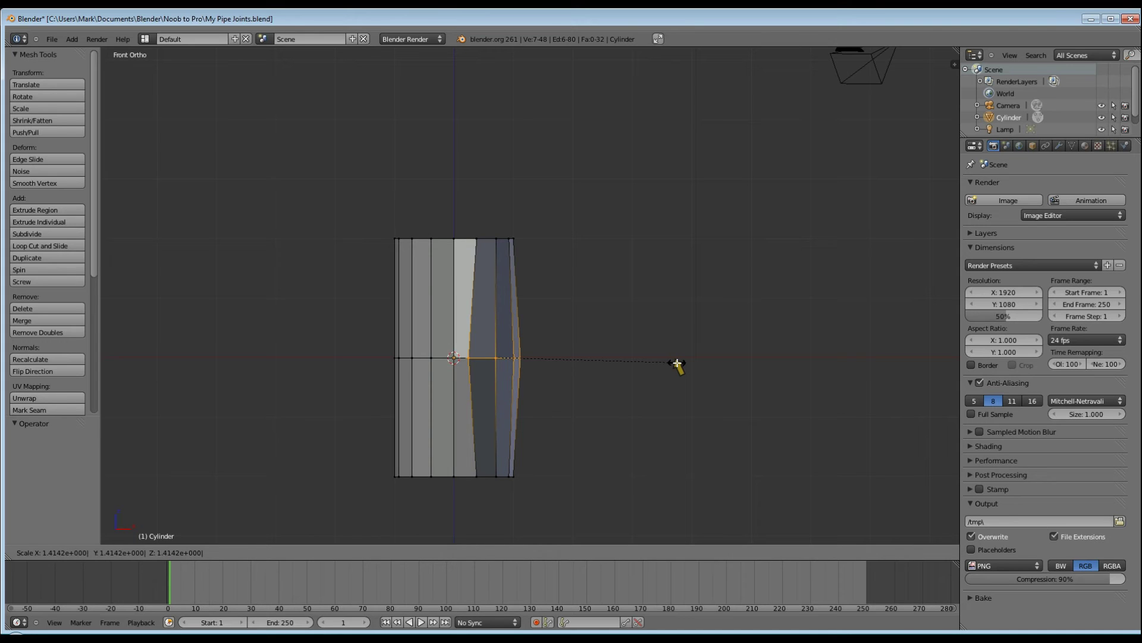
type("x")
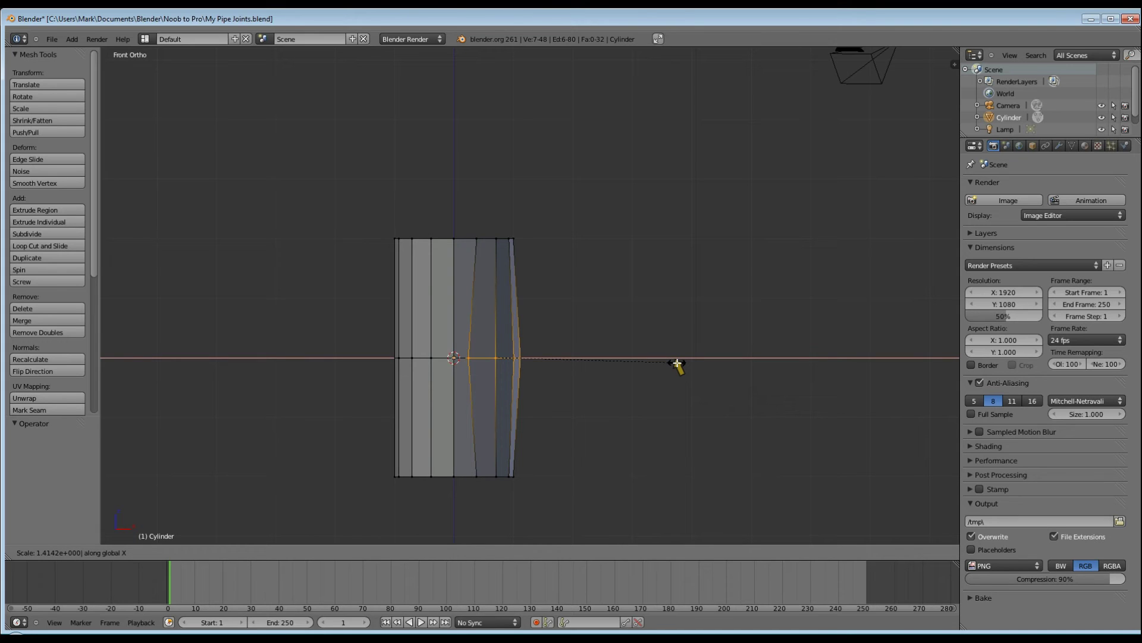
key("Escape")
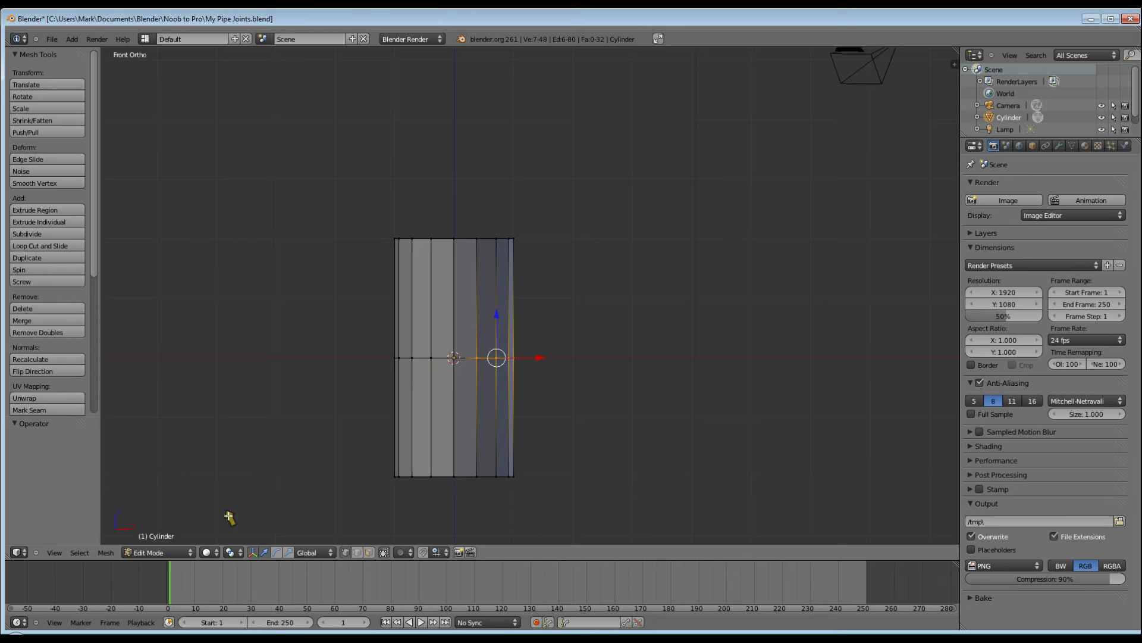
With the pivot on the 3D Cursor, scale the selected loop 1.4142 along X into a V
left_click(233, 552)
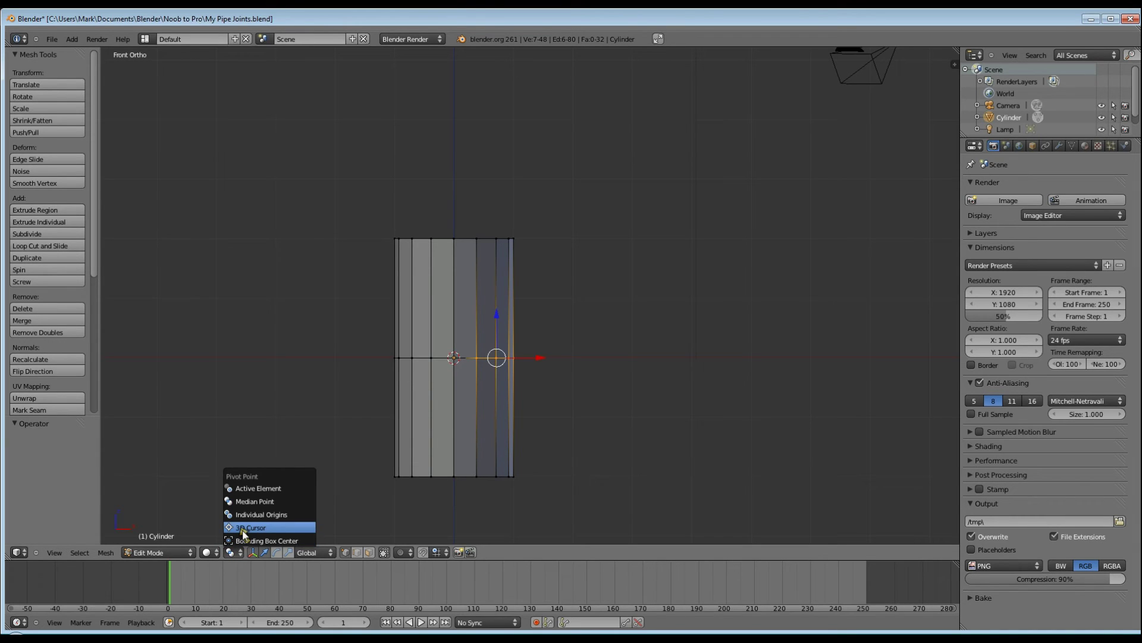
left_click(244, 529)
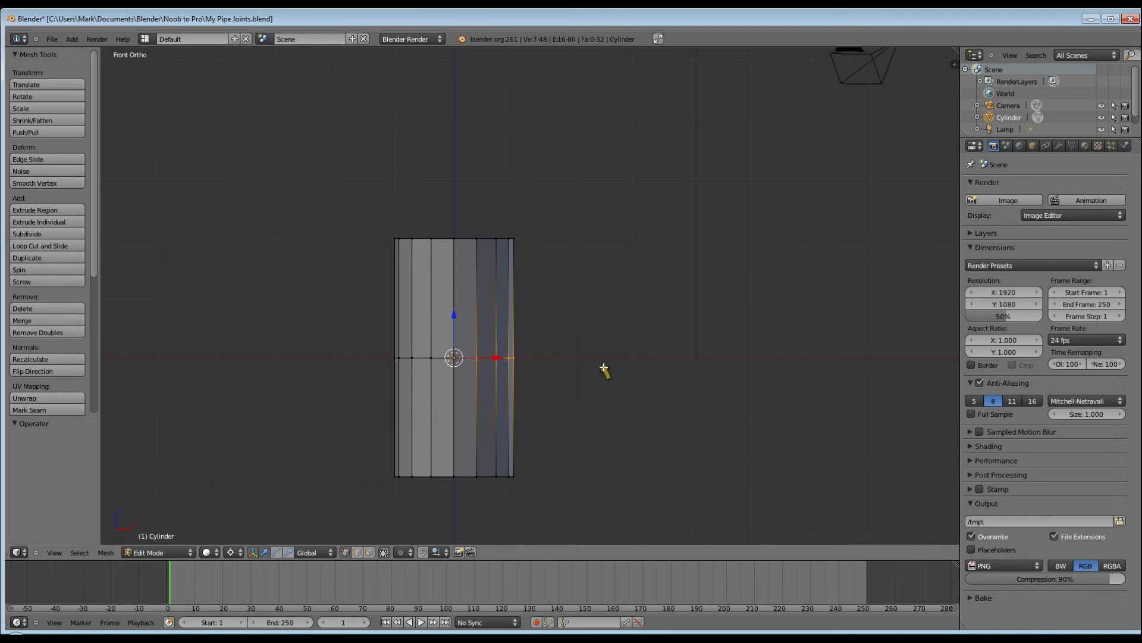
key("s")
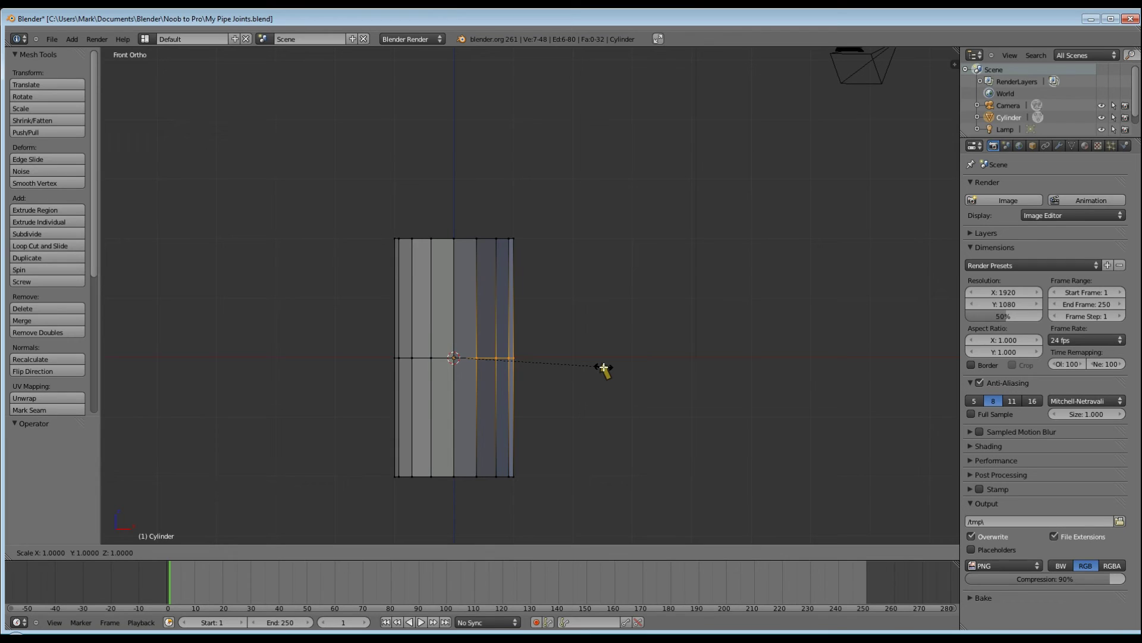
type("x")
type("1.4142e+000| along global X")
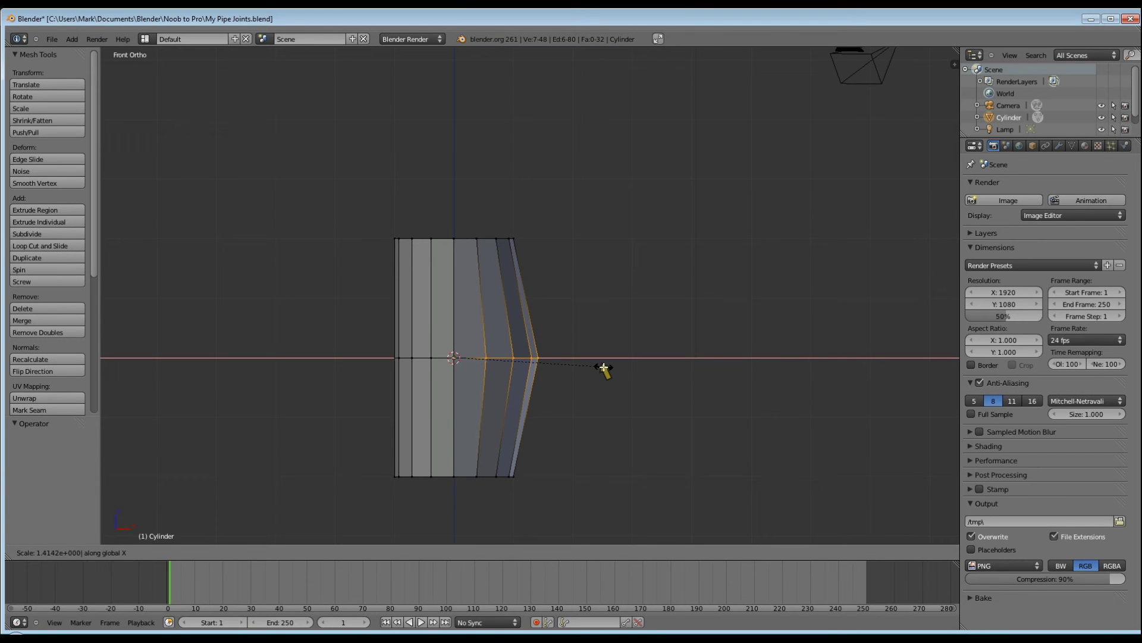
key("Return")
middle_click_drag(604, 369, 577, 384)
key("KP_1")
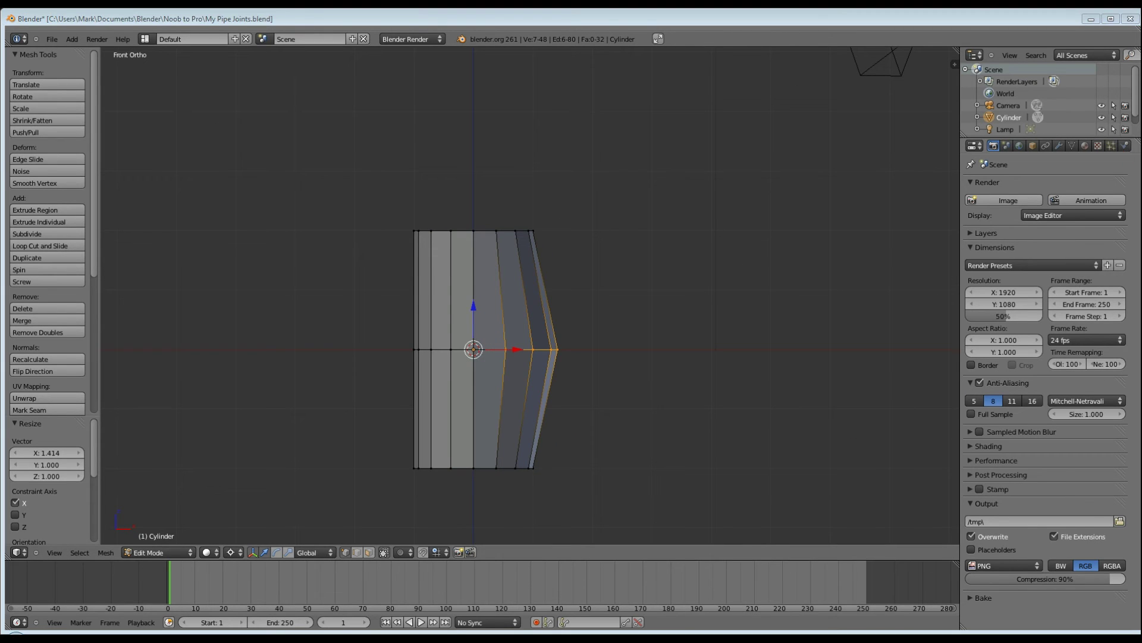
Bring up the Pipe joints tutorial and move its window off the mesh
key("alt+Tab")
left_click_drag(357, 72, 81, 127)
left_click_drag(361, 127, 180, 58)
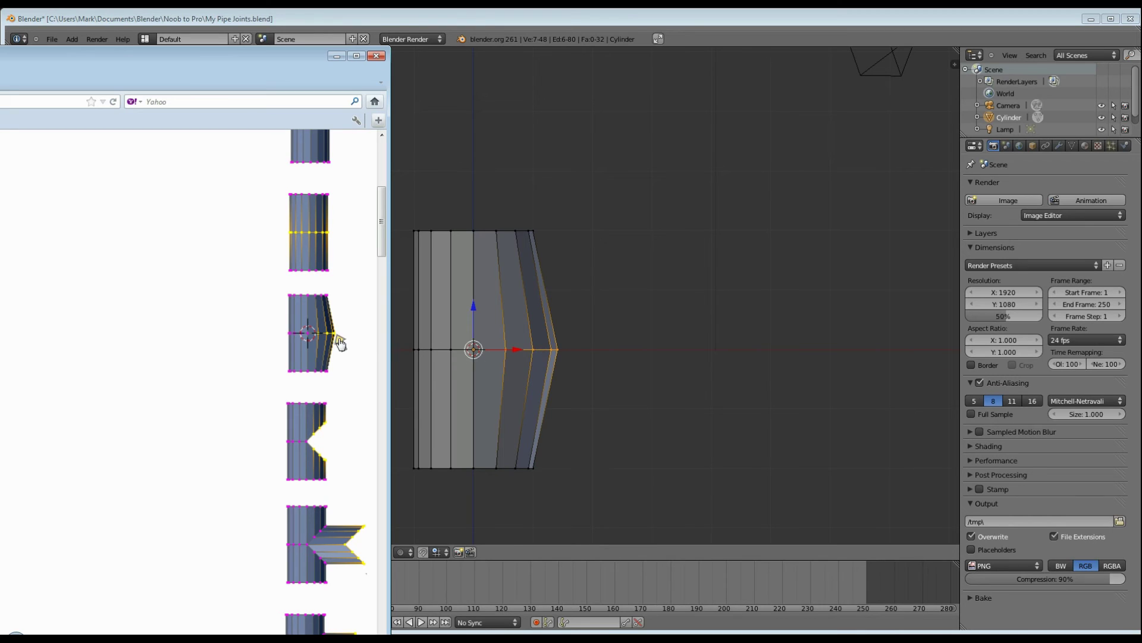
Compare the tutorial with the model, reposition the tutorial window, and return to Blender
key("alt+Tab")
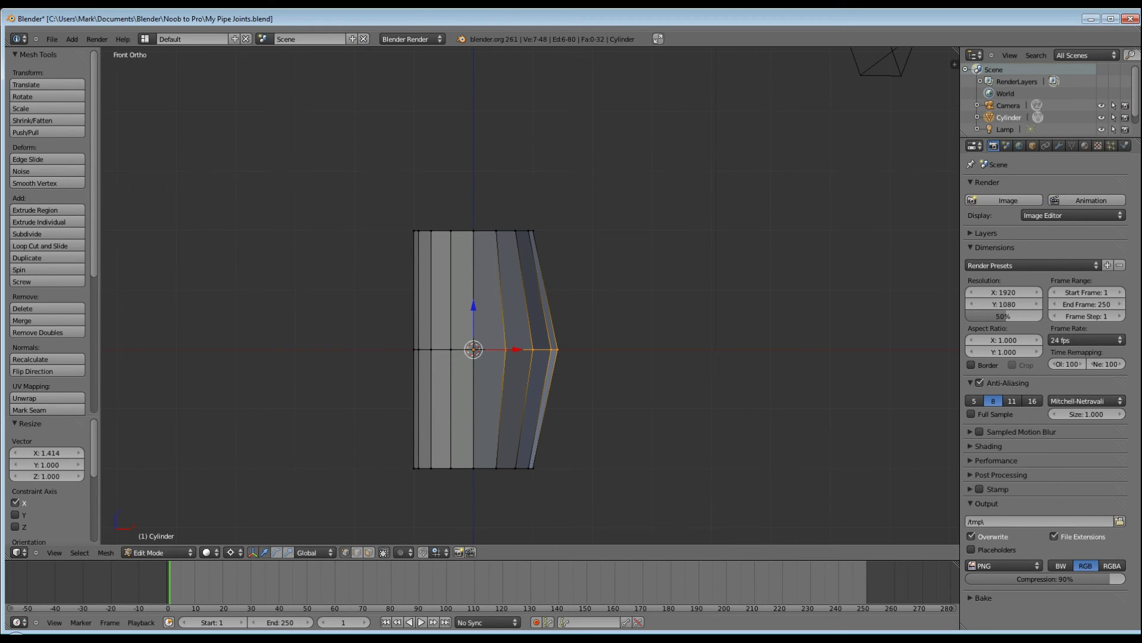
key("alt+Tab")
left_click_drag(216, 59, 353, 85)
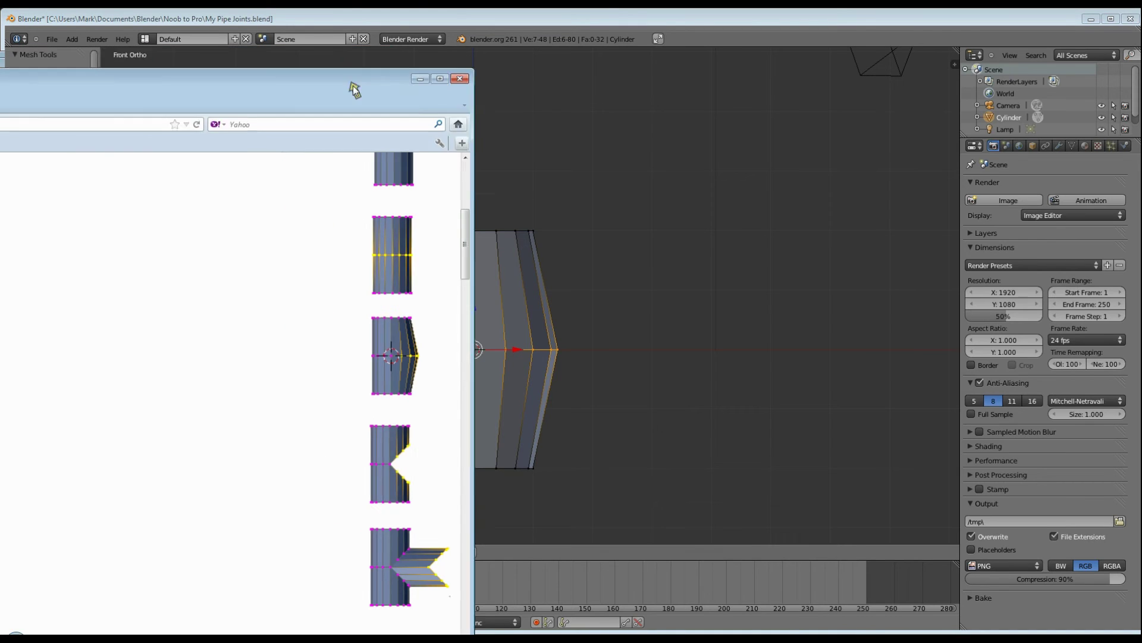
key("alt+Tab")
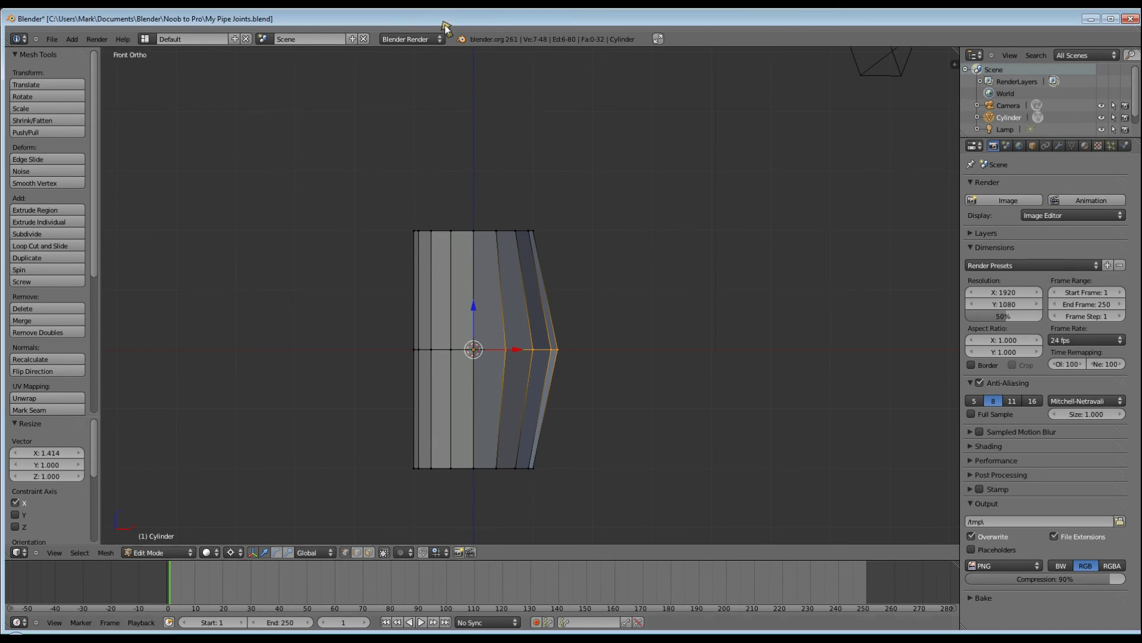
Run Rip from the command search and pull a ripped vertex out to the right
key("space")
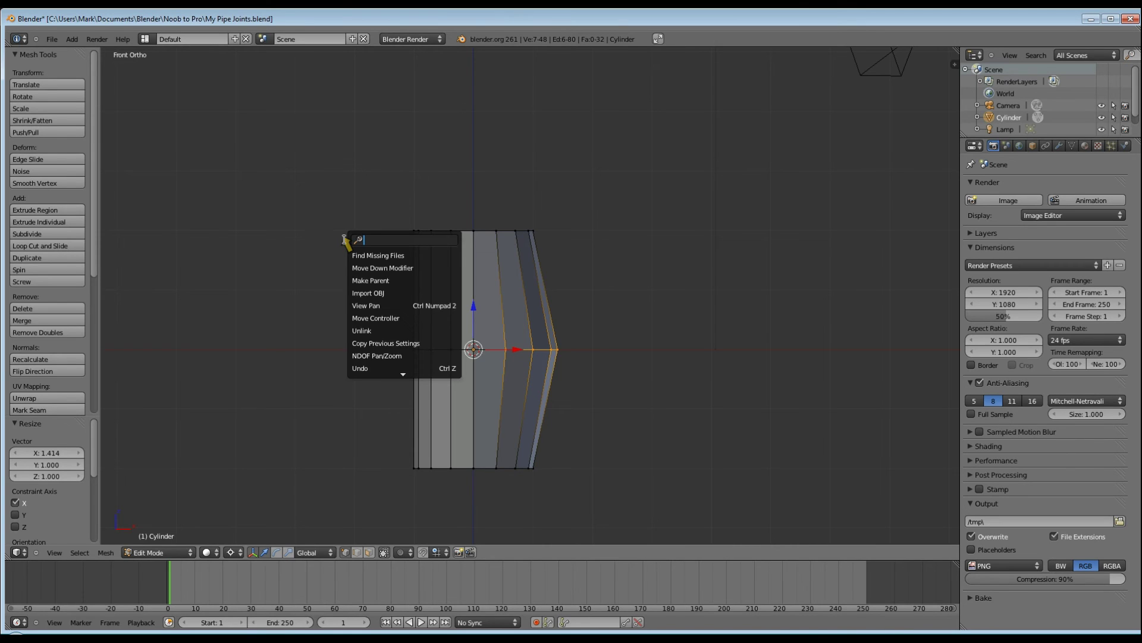
type("rip")
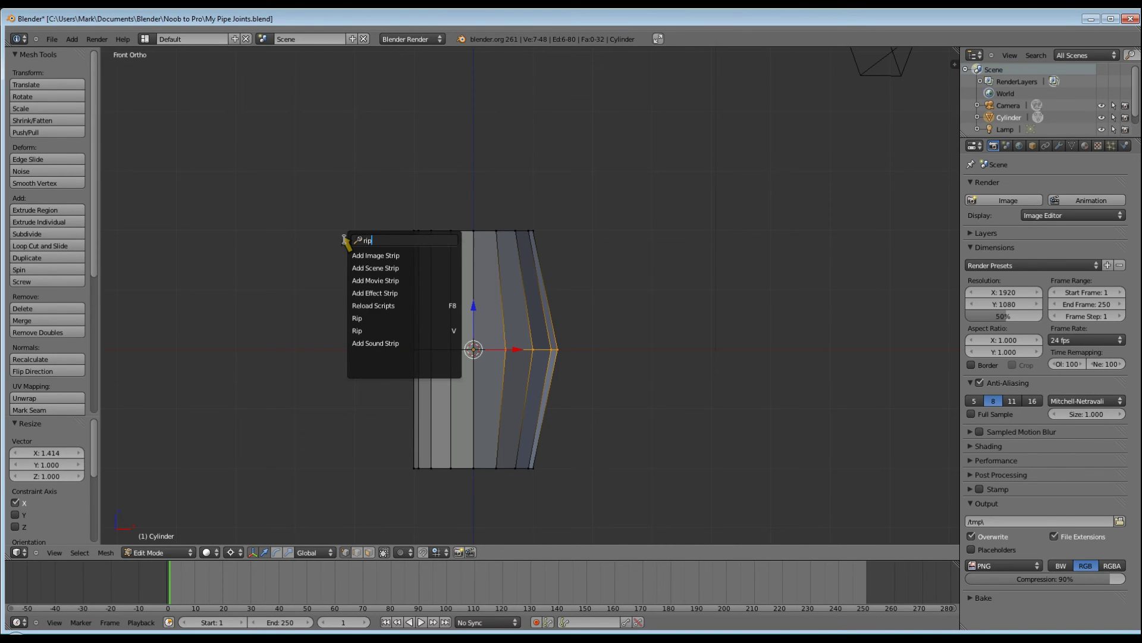
left_click(390, 329)
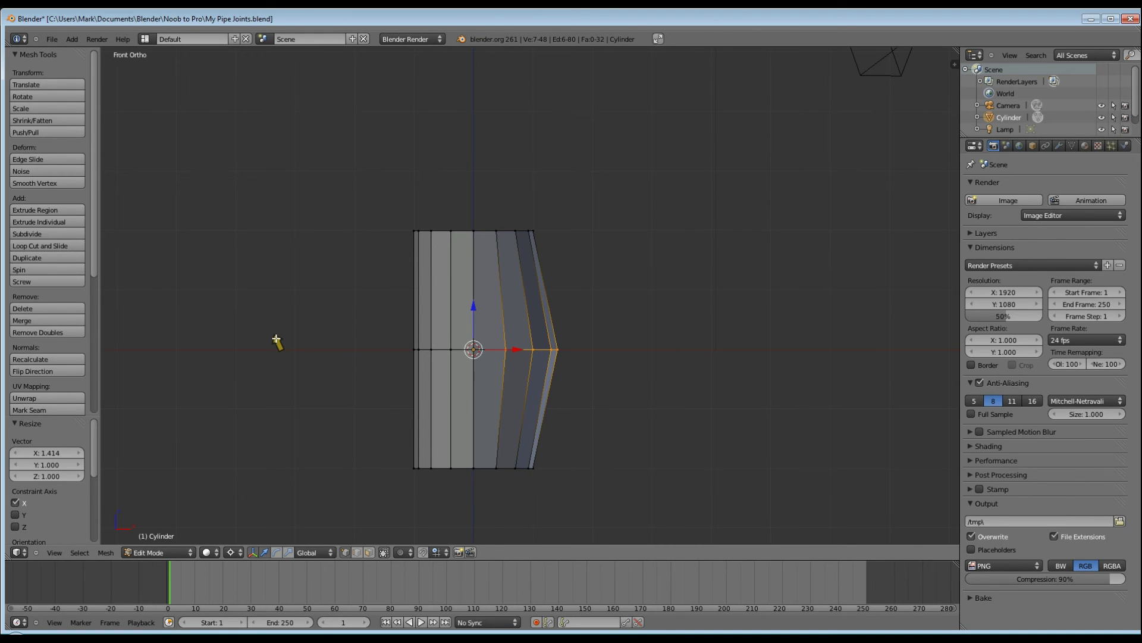
key("v")
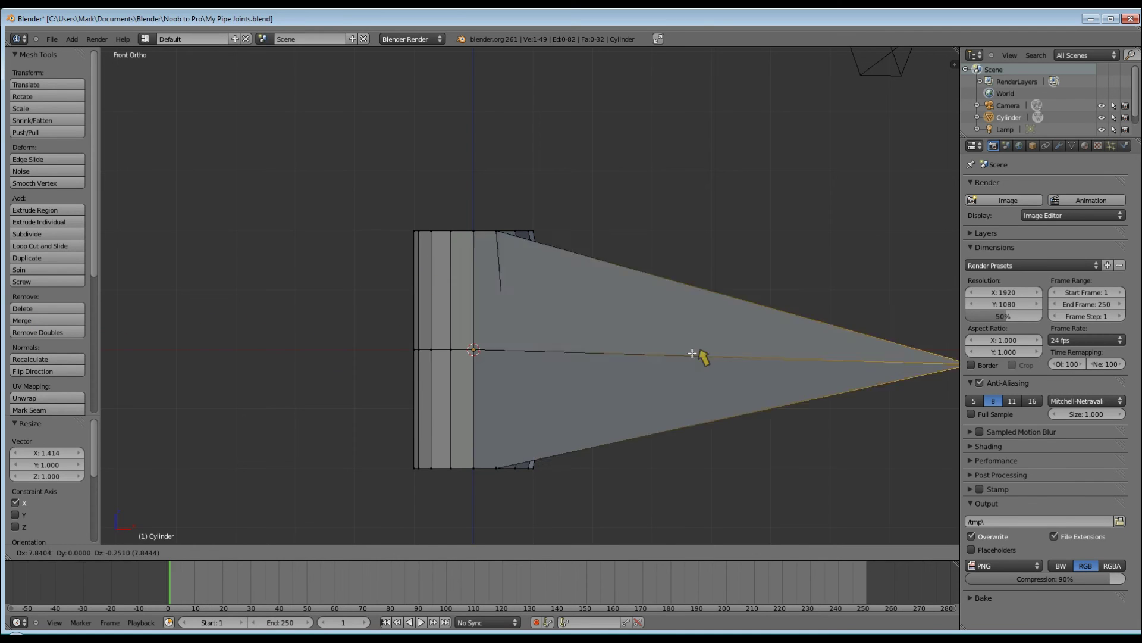
Cancel and undo the trial vertex and loop rips, restoring the full right edge loop
key("Escape")
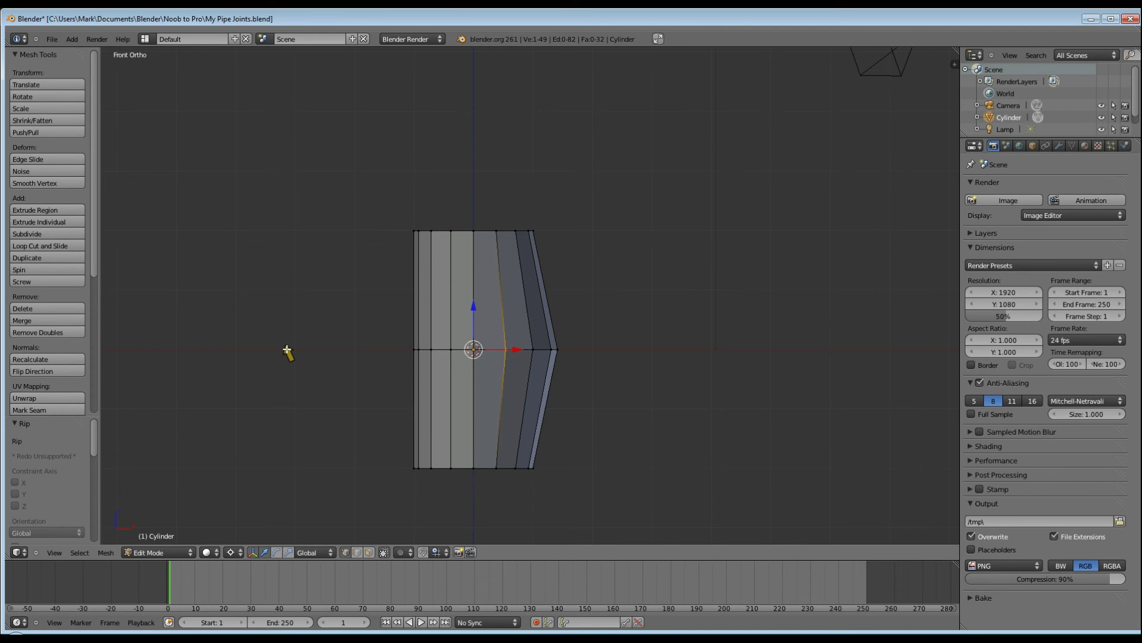
key("ctrl+z")
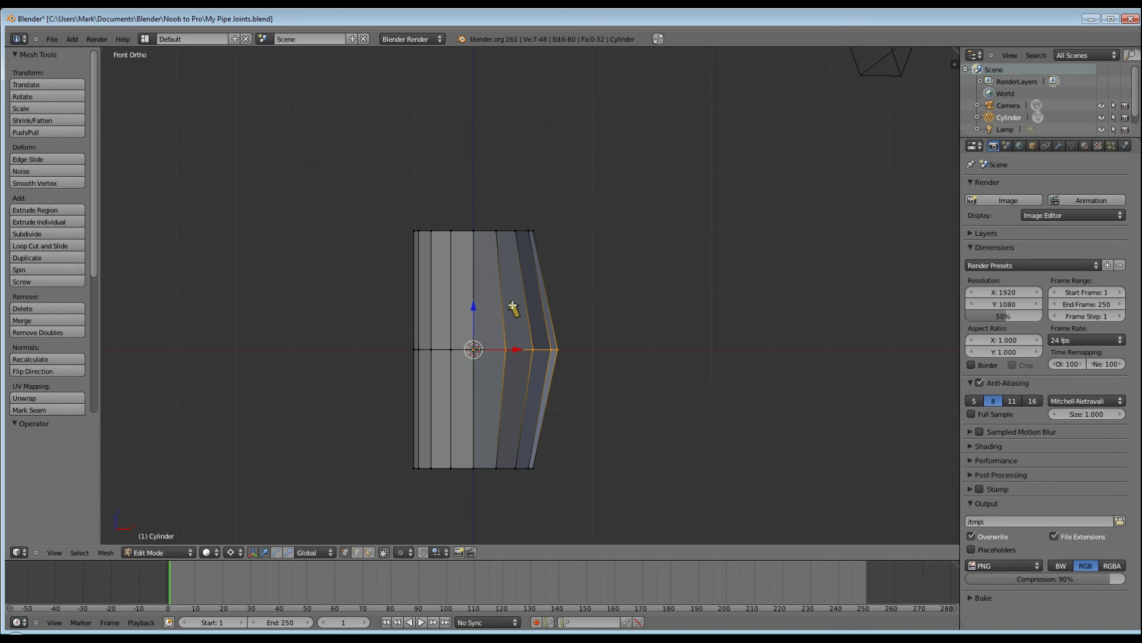
key("v")
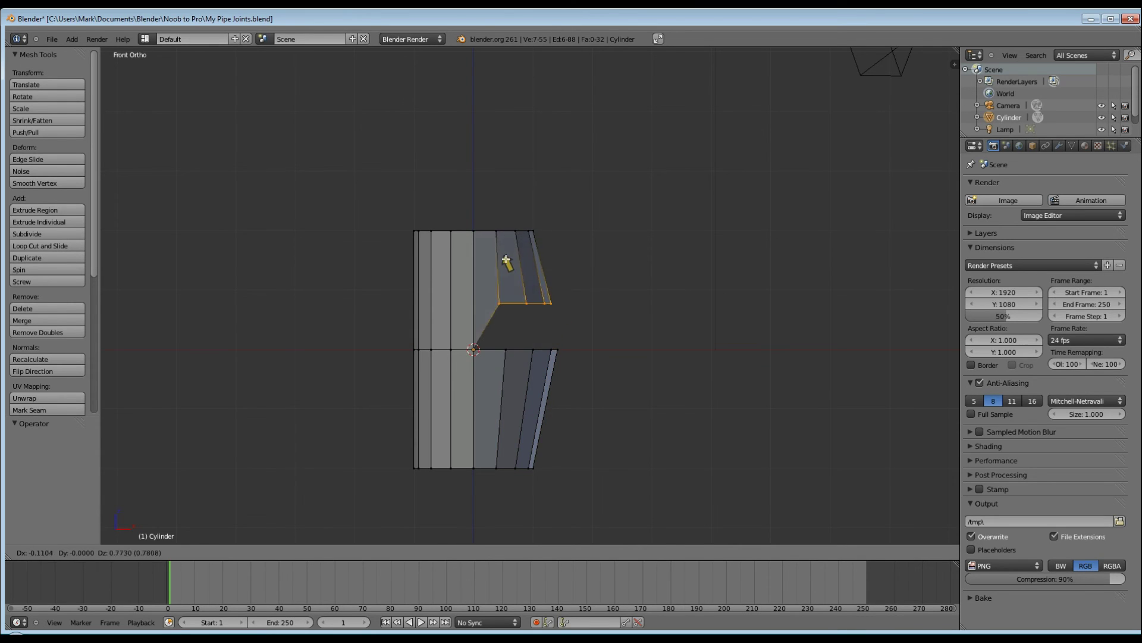
right_click(507, 262)
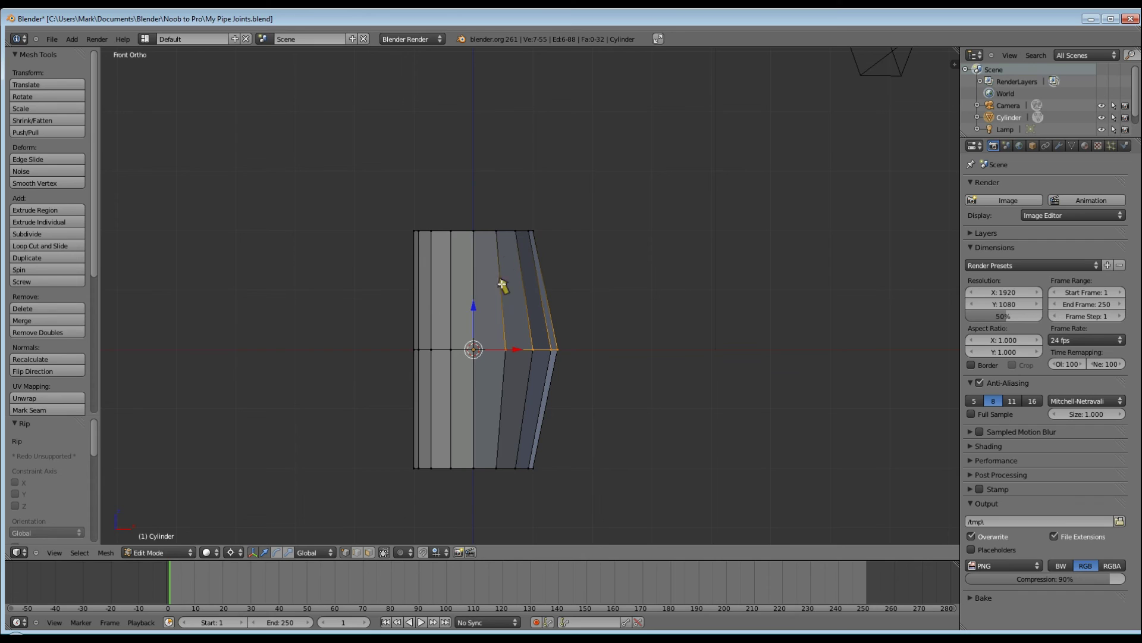
right_click(479, 331)
key("v")
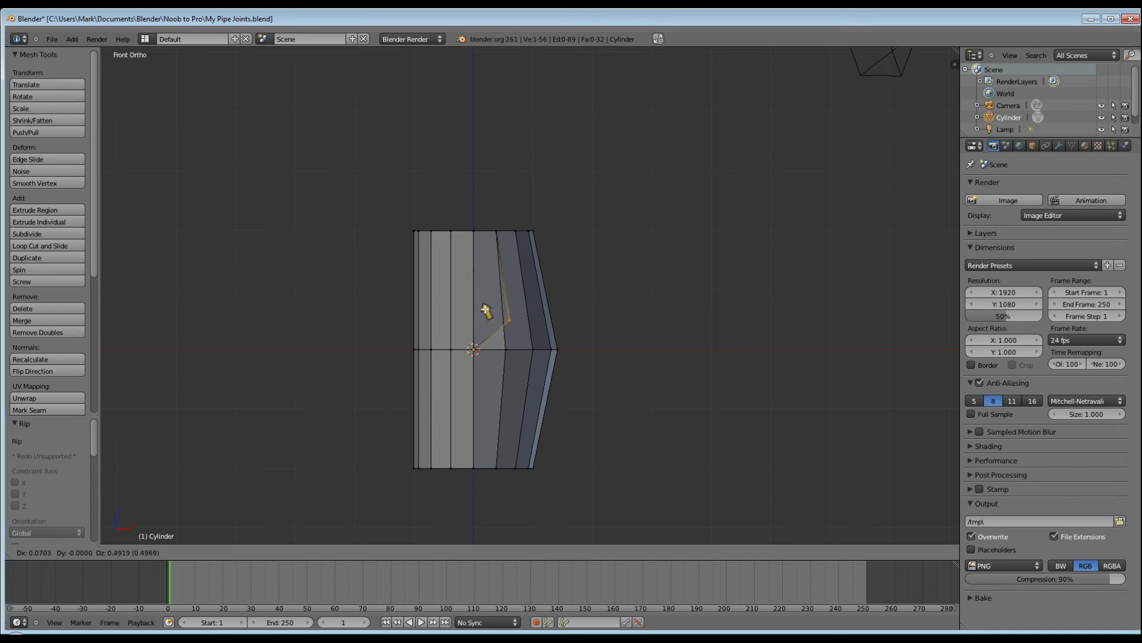
right_click(468, 307)
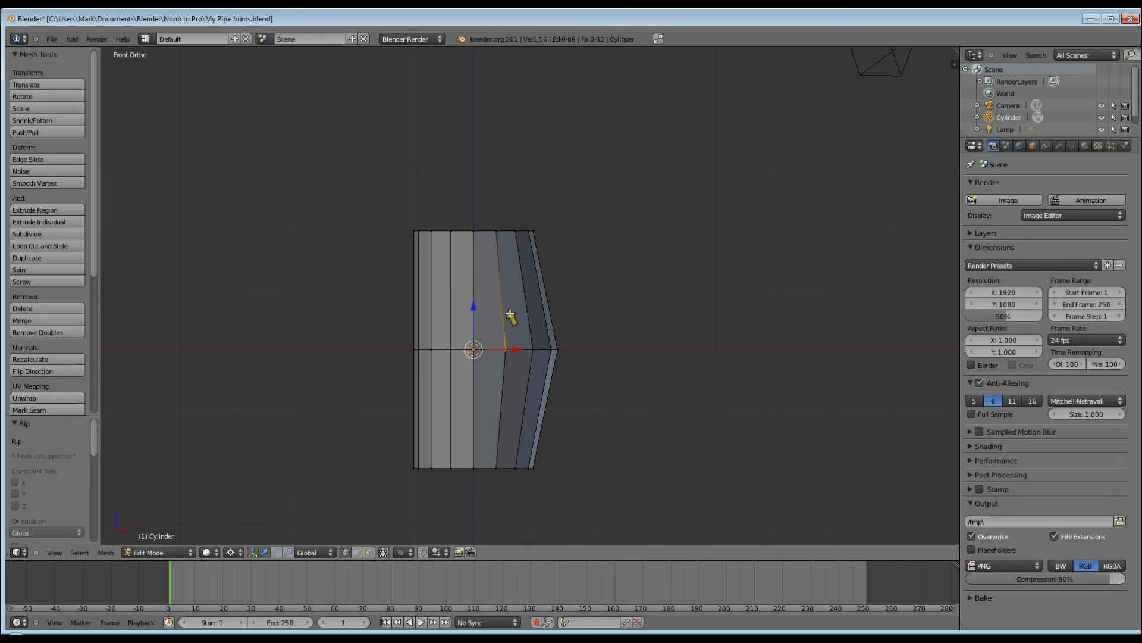
key("ctrl+z")
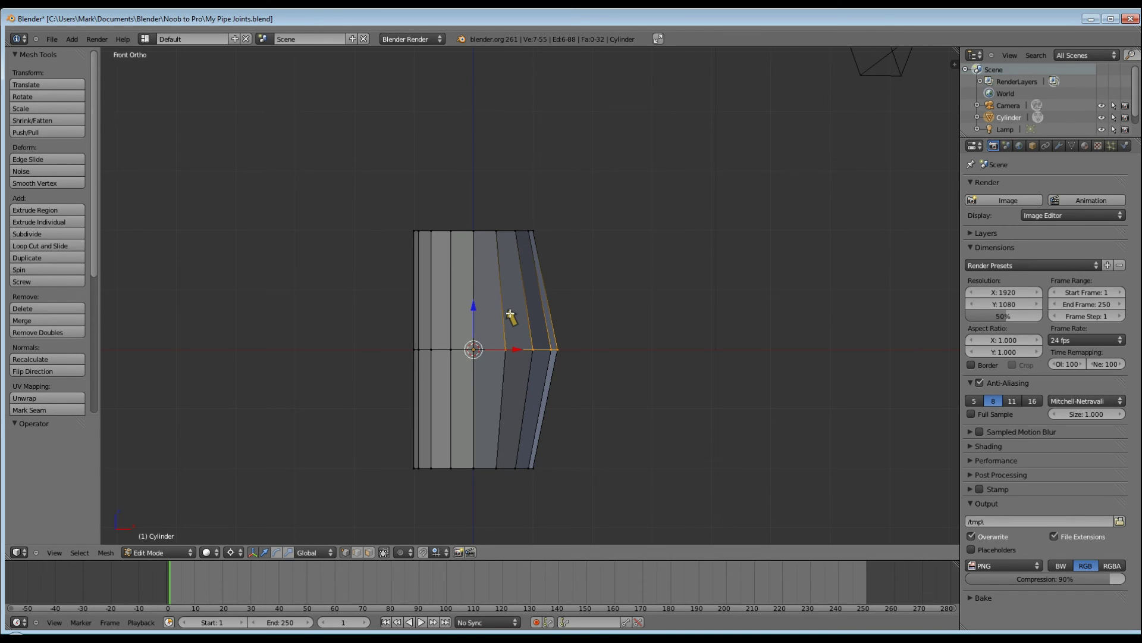
key("ctrl+z")
After more undone attempts, rip the right edge loop free and rotate the torn upper part -45°
key("v")
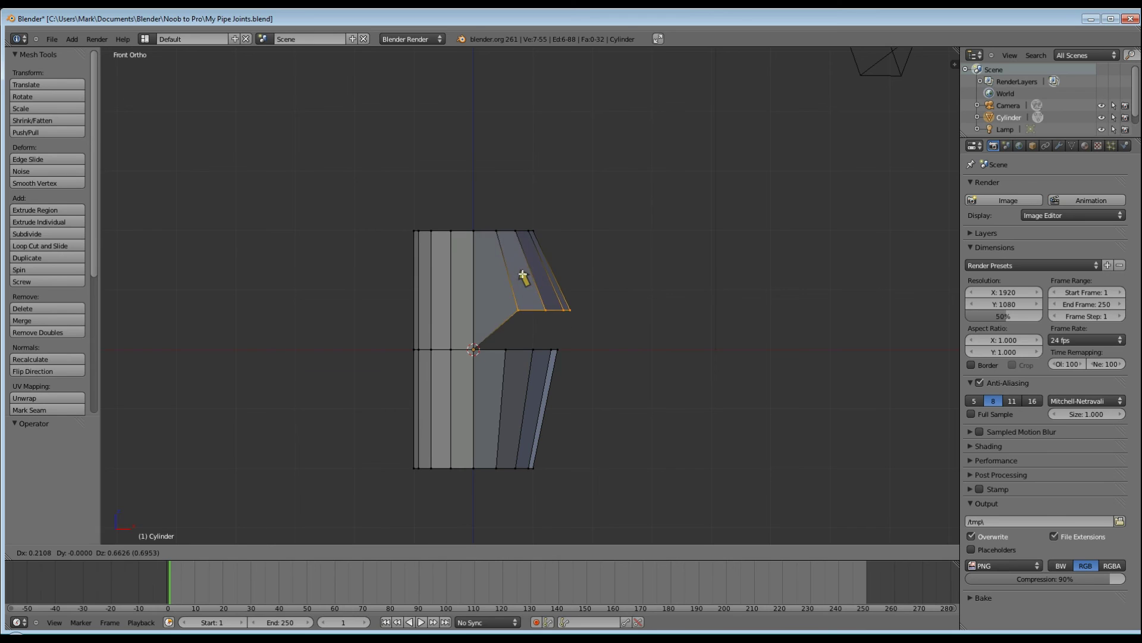
right_click(523, 275)
key("ctrl+z")
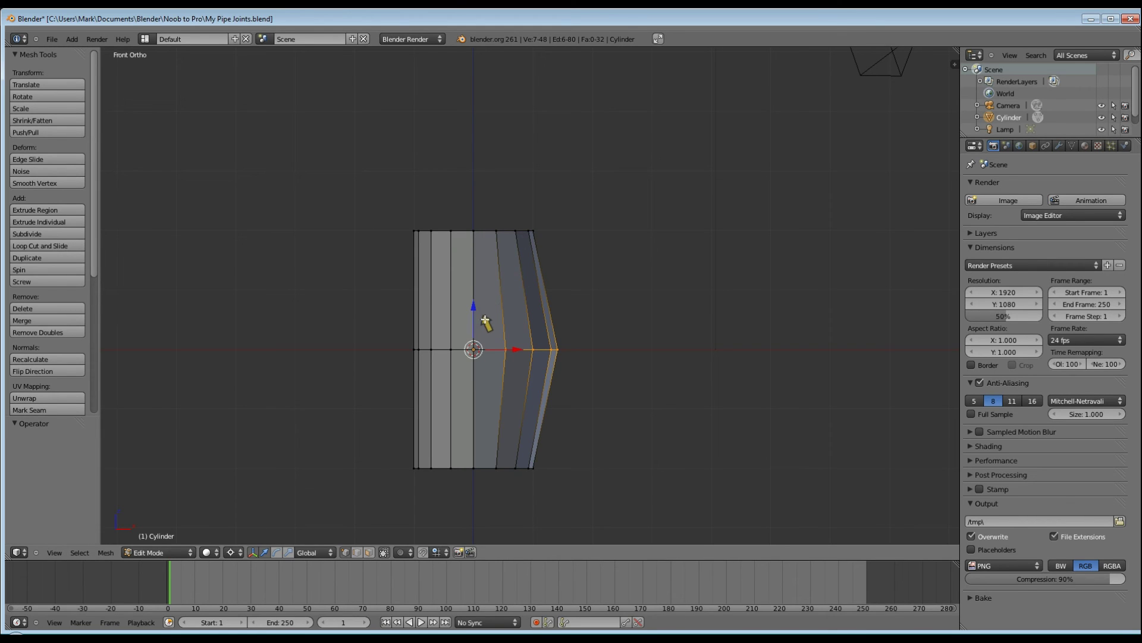
key("v")
right_click(475, 299)
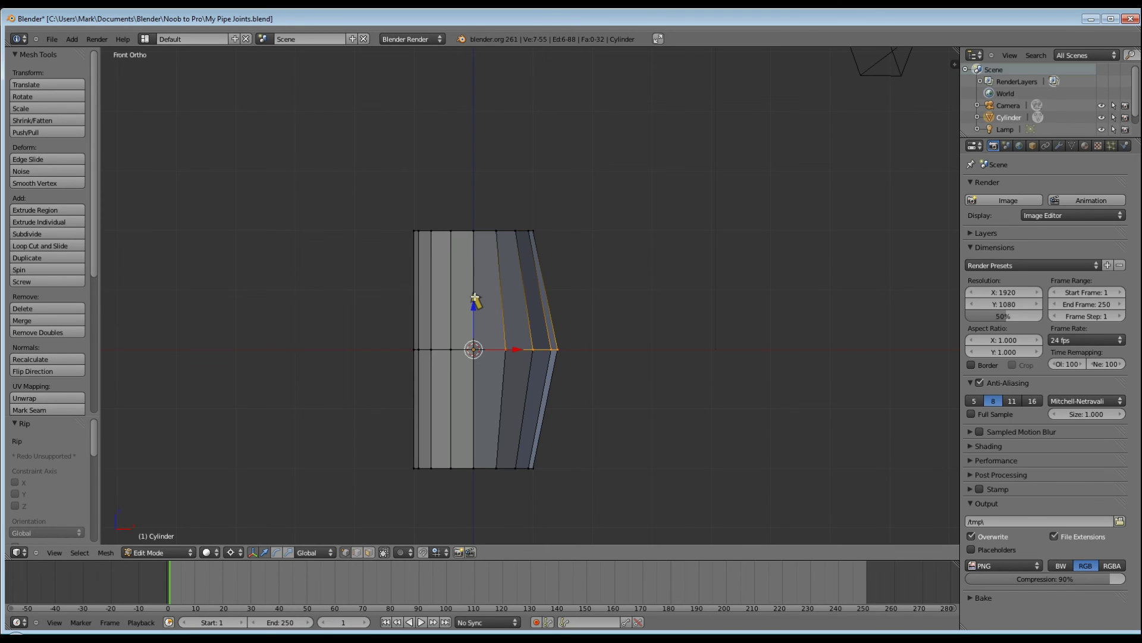
key("ctrl+z")
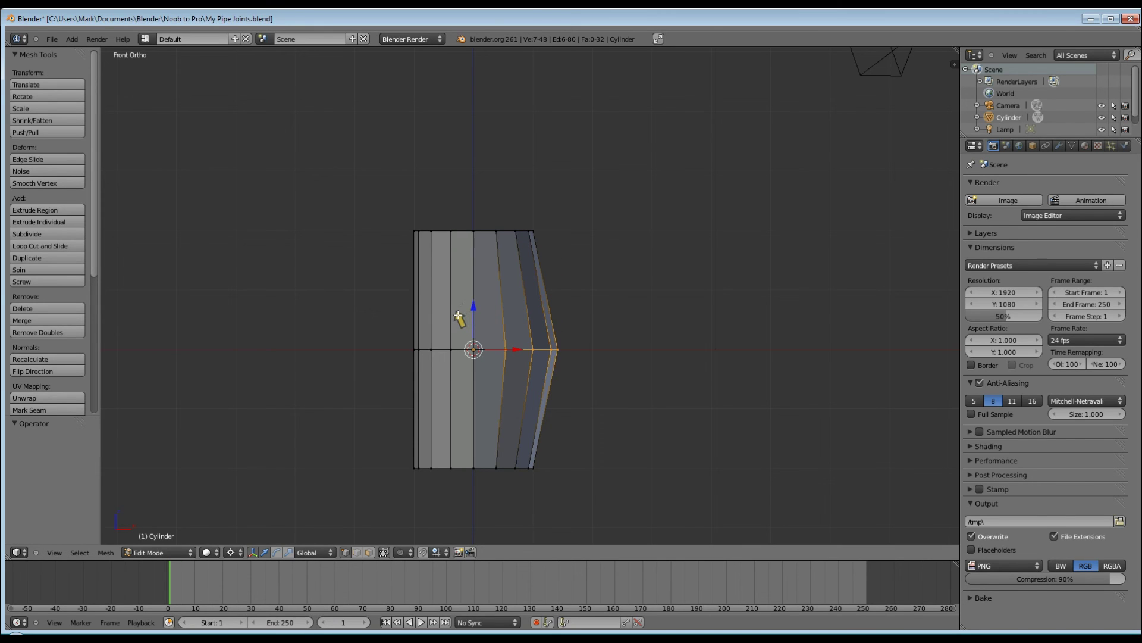
key("v")
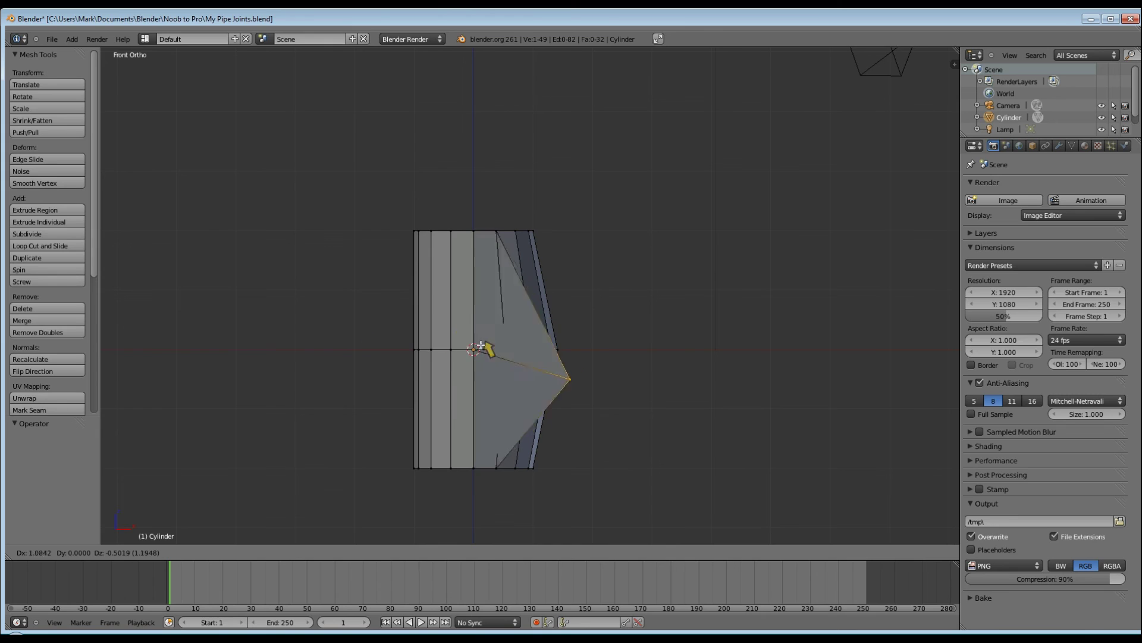
right_click(395, 350)
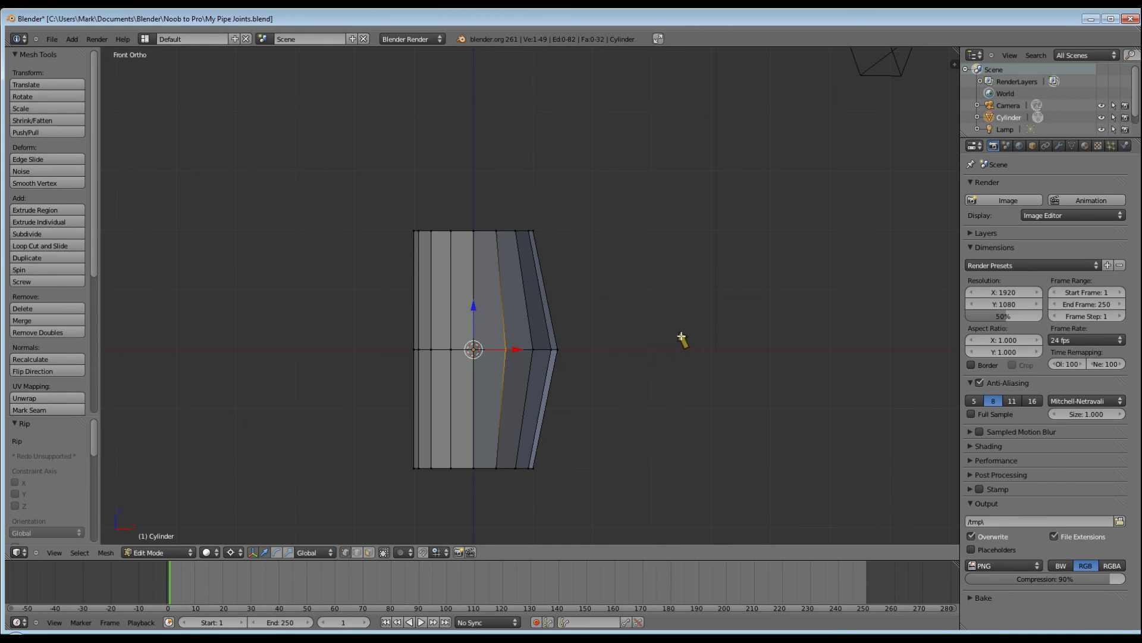
key("ctrl+z")
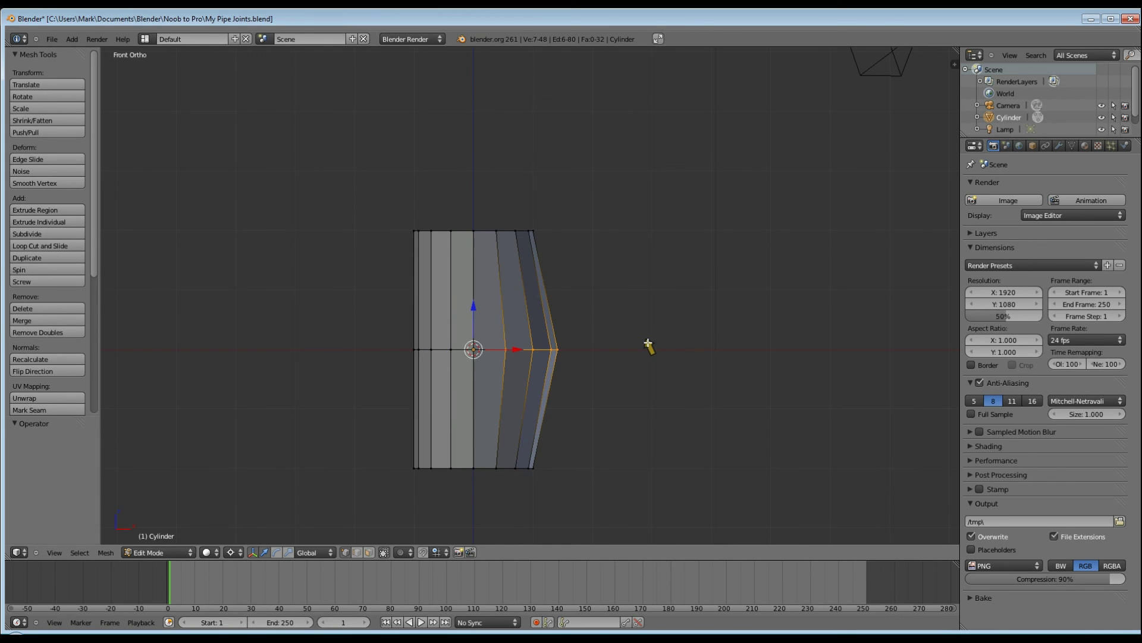
key("v")
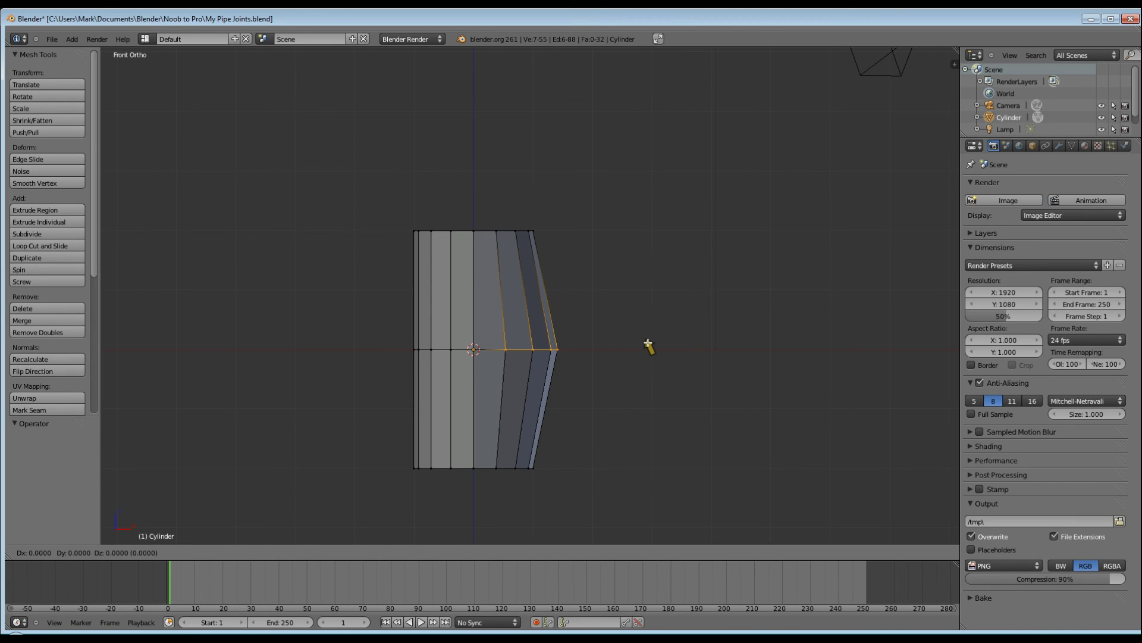
type("r-45")
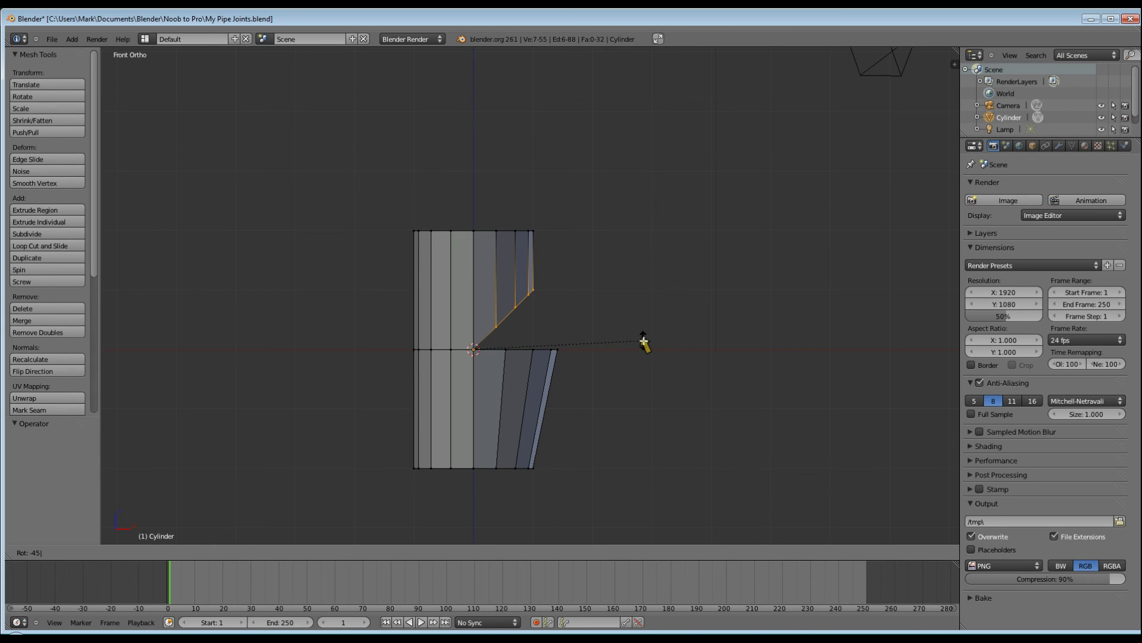
Confirm the -45° rotation of the upper-right section, then deselect all in wireframe display
key("Return")
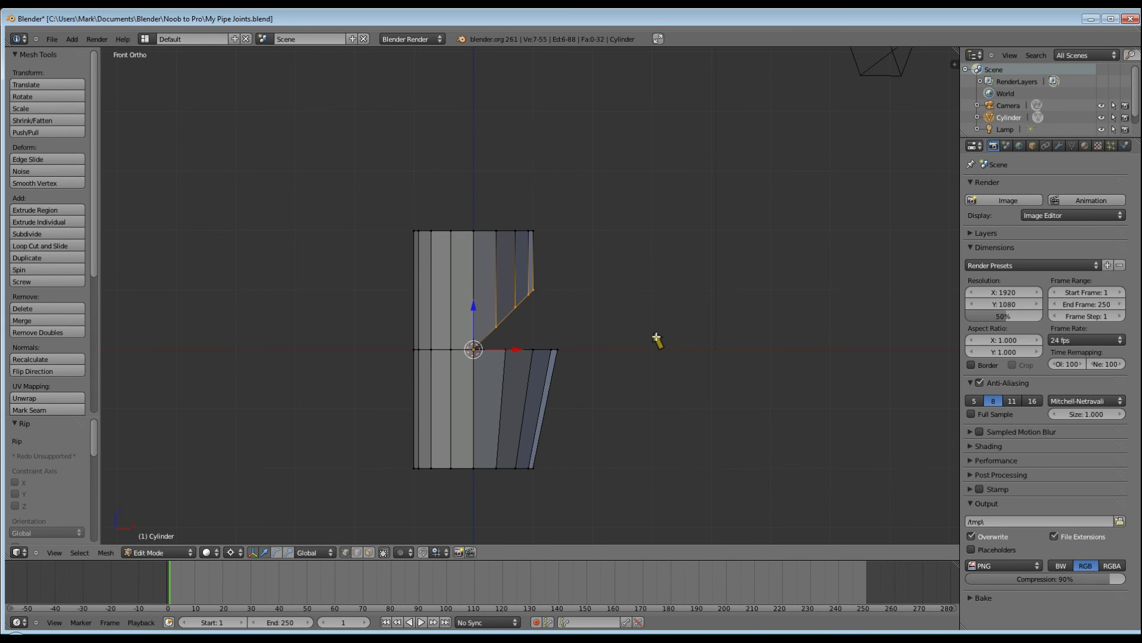
key("a")
key("z")
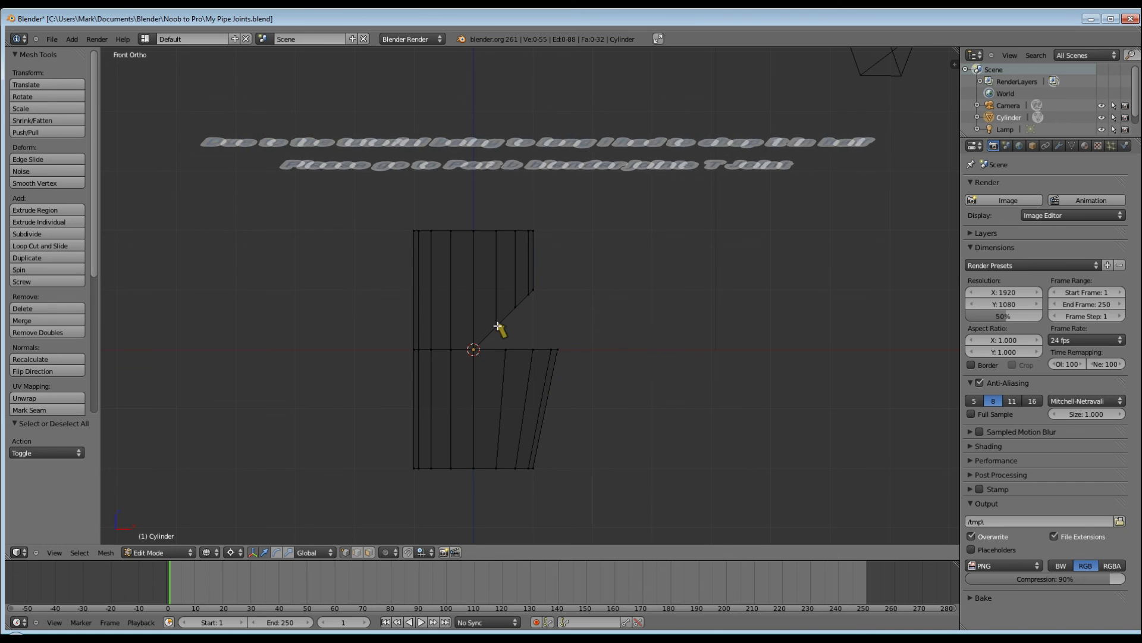
Box-select the lower-right section's vertices and return to front orthographic view
key("b")
left_click_drag(491, 338, 627, 368)
mouse_move(627, 368)
middle_mouse_down()
mouse_move(645, 408)
mouse_move(538, 383)
mouse_move(627, 377)
middle_mouse_up()
key("KP_1")
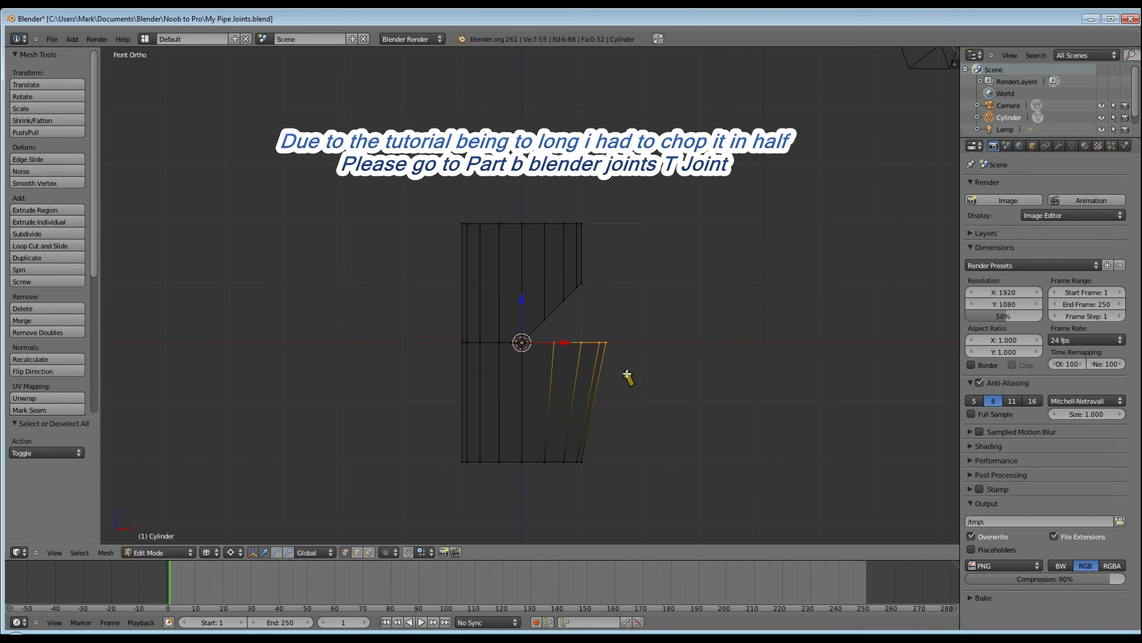
Rotate the lower-right section 45° to close the V notch, then deselect all
type("r45")
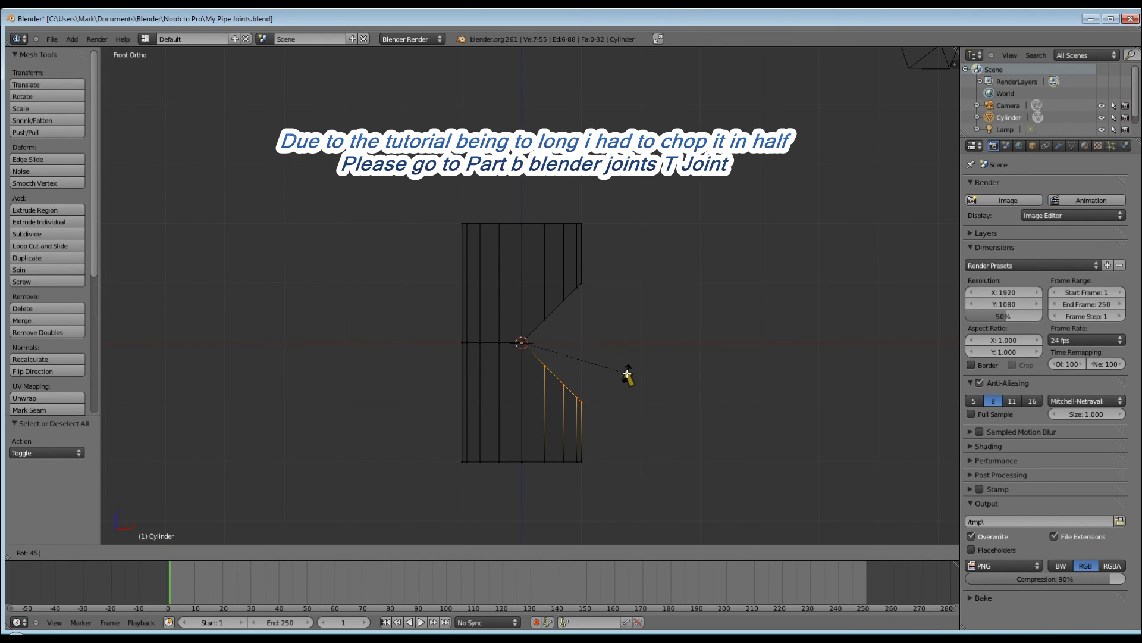
key("Return")
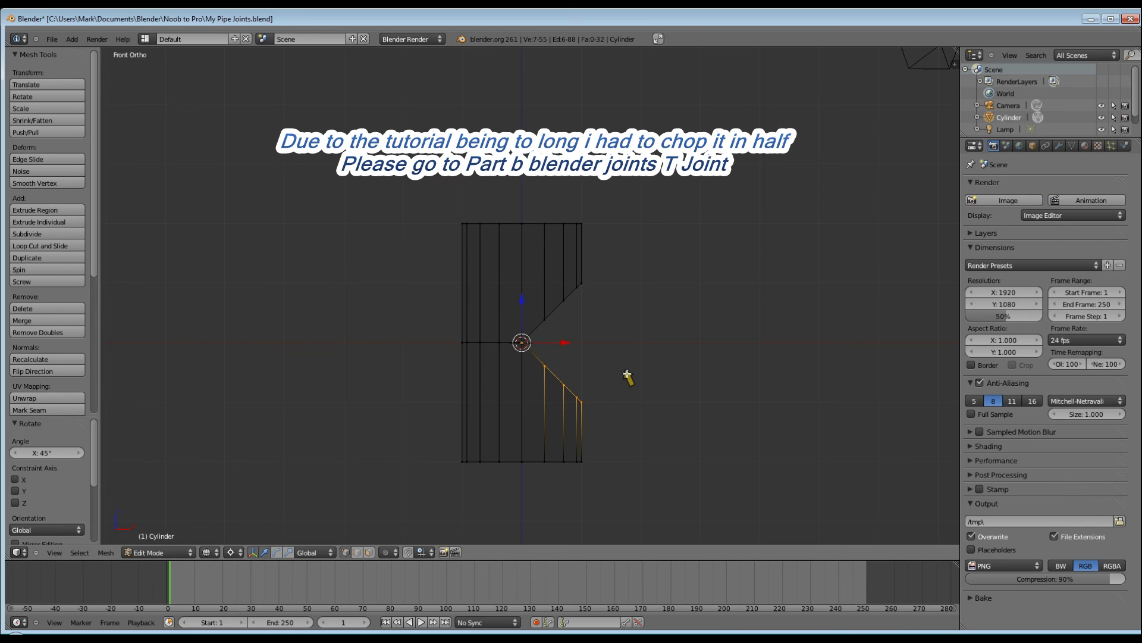
key("a")
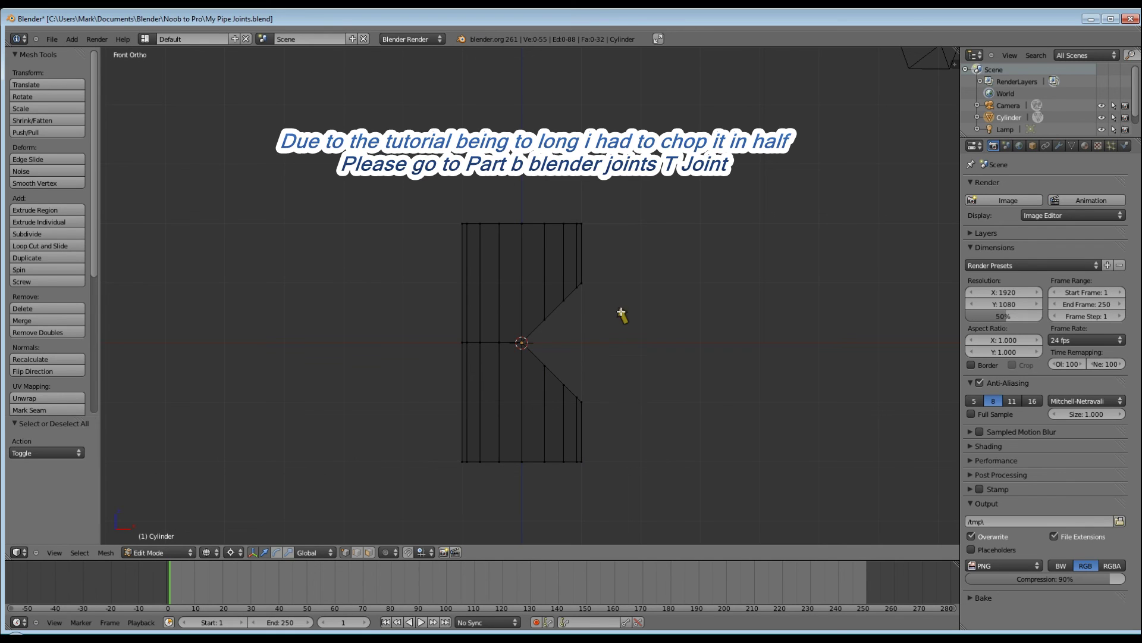
Box-select the V-notch edges and extrude them constrained to the X axis
key("b")
left_click_drag(591, 277, 510, 415)
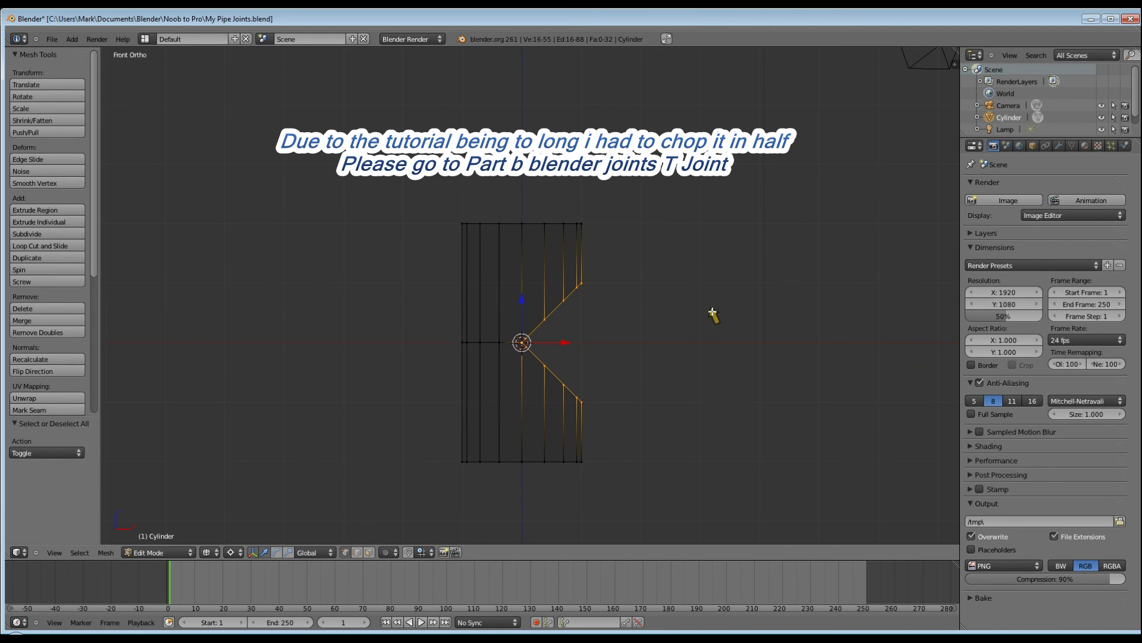
key("e")
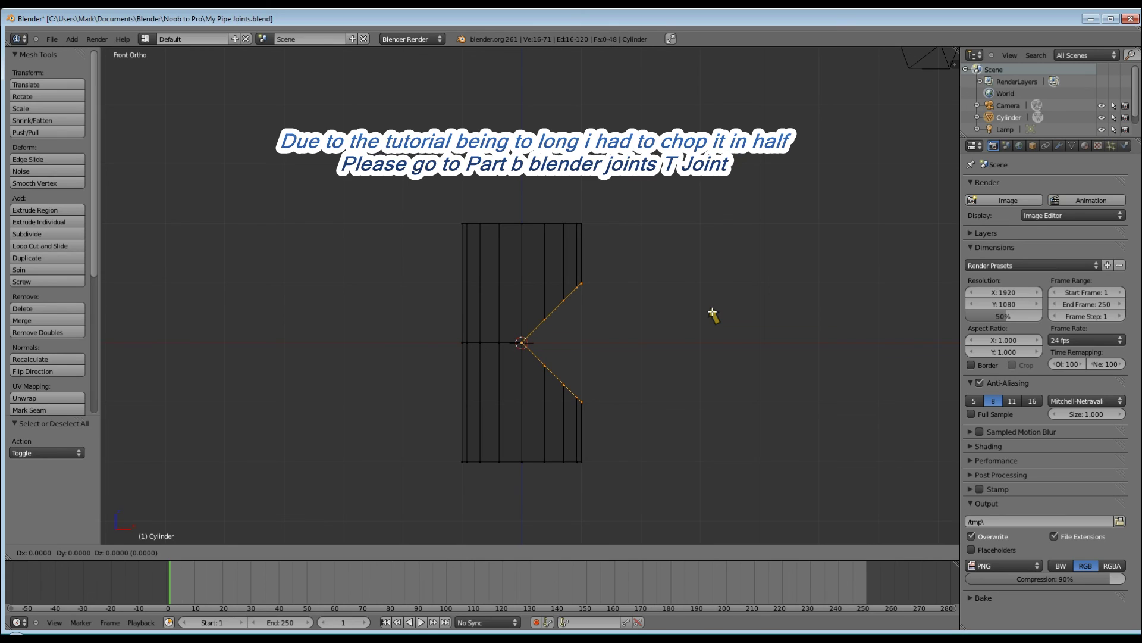
key("x")
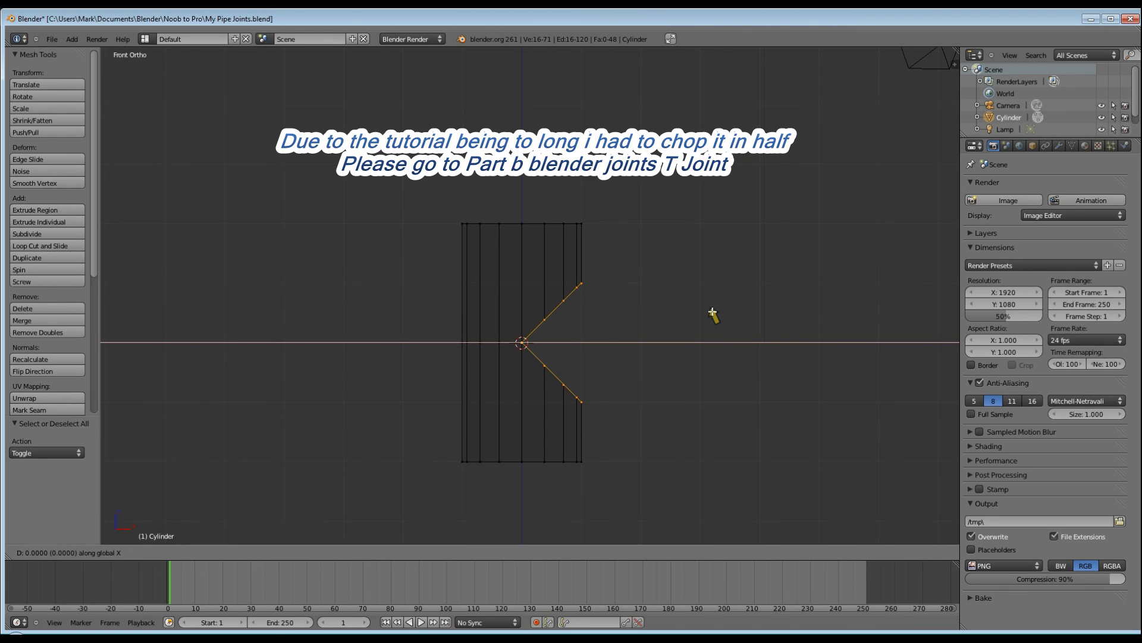